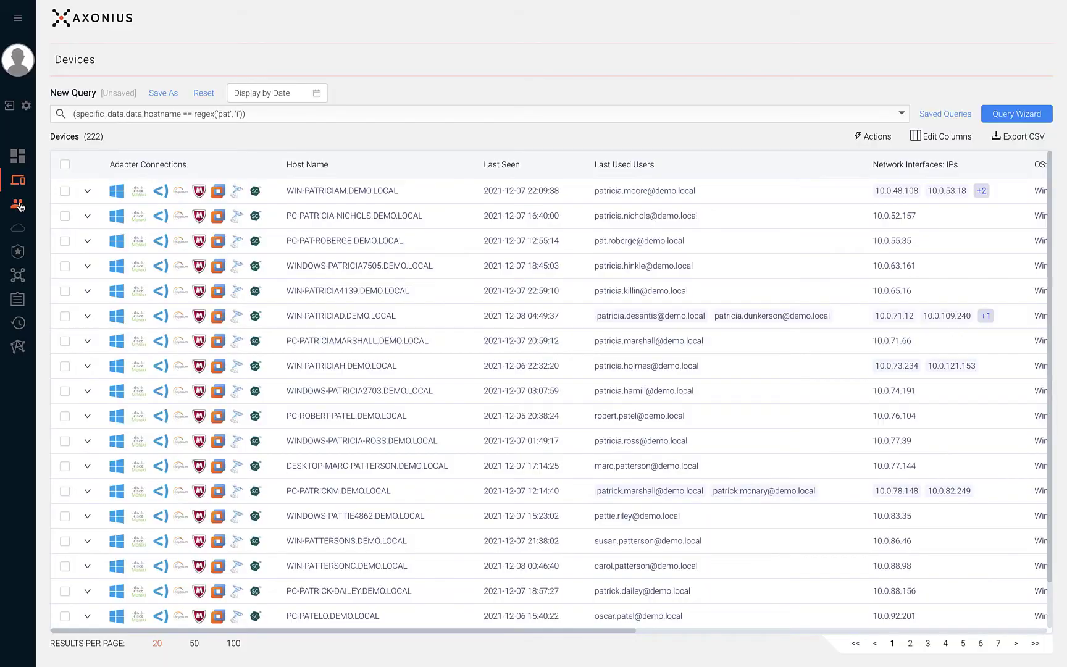
Step: Switch the sidebar view from Devices to the Users table
{"action": "left_click", "coordinate": [18, 203]}
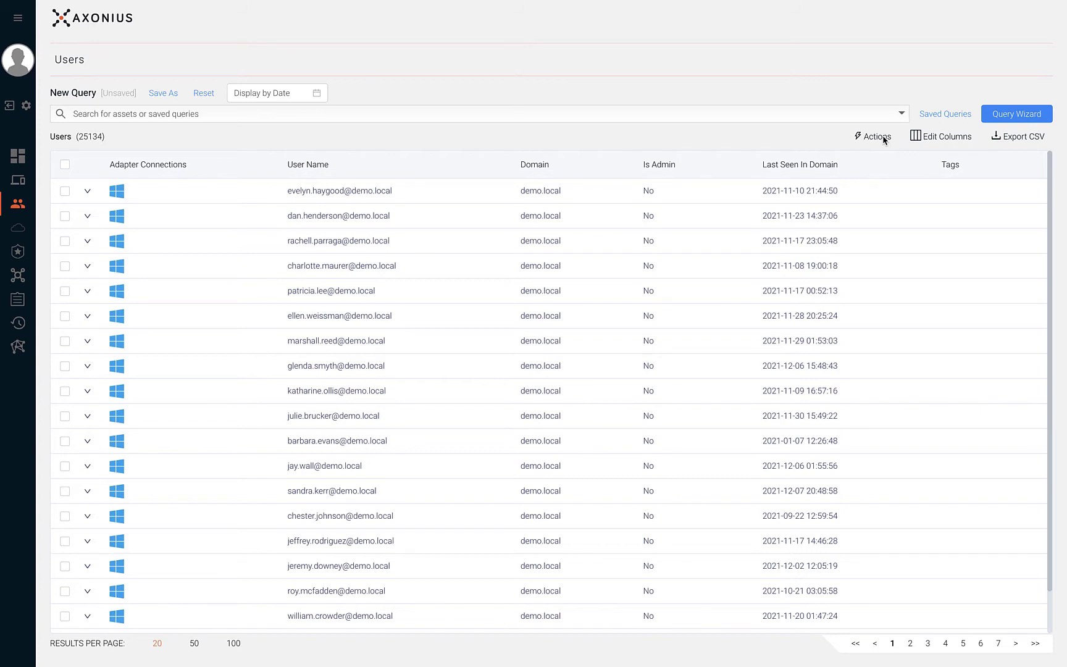
Step: Add First Name, Last Name and Is Locked columns, save as user default, and open the first user
{"action": "left_click", "coordinate": [921, 137]}
{"action": "left_click", "coordinate": [908, 158]}
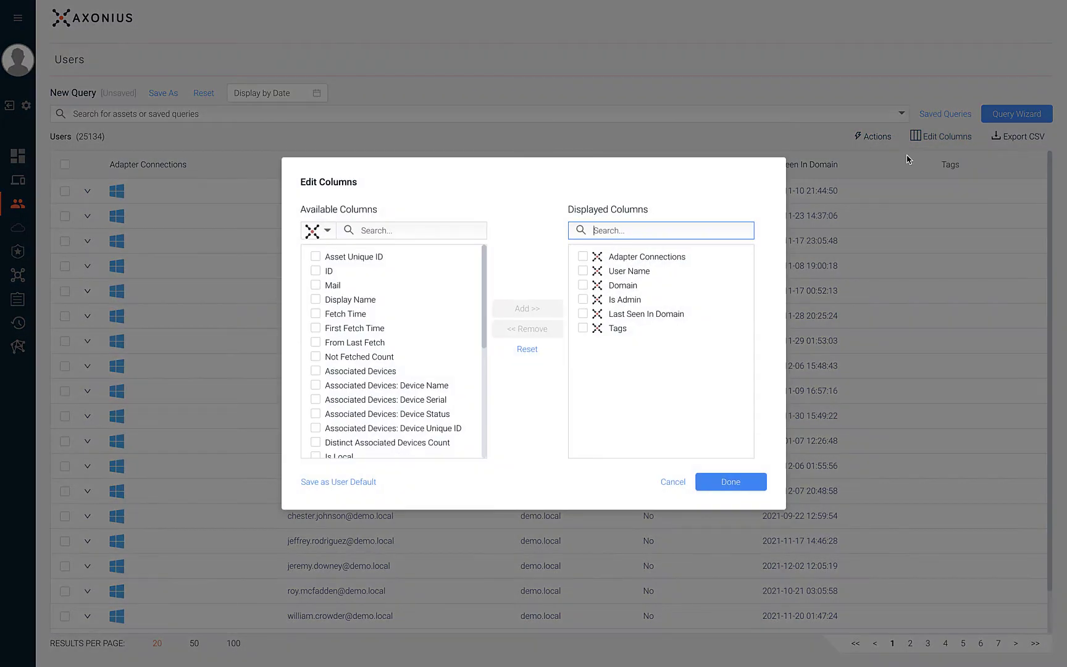
{"action": "scroll", "coordinate": [398, 315], "scroll_direction": "down", "scroll_amount": 3}
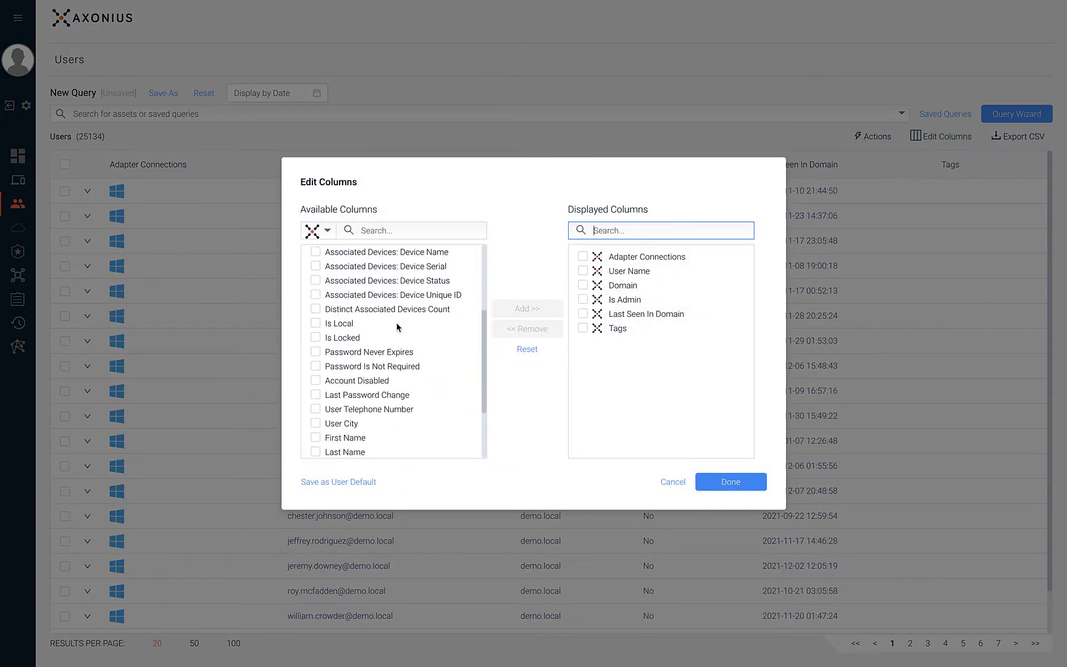
{"action": "scroll", "coordinate": [398, 327], "scroll_direction": "down", "scroll_amount": 1}
{"action": "left_click", "coordinate": [315, 414]}
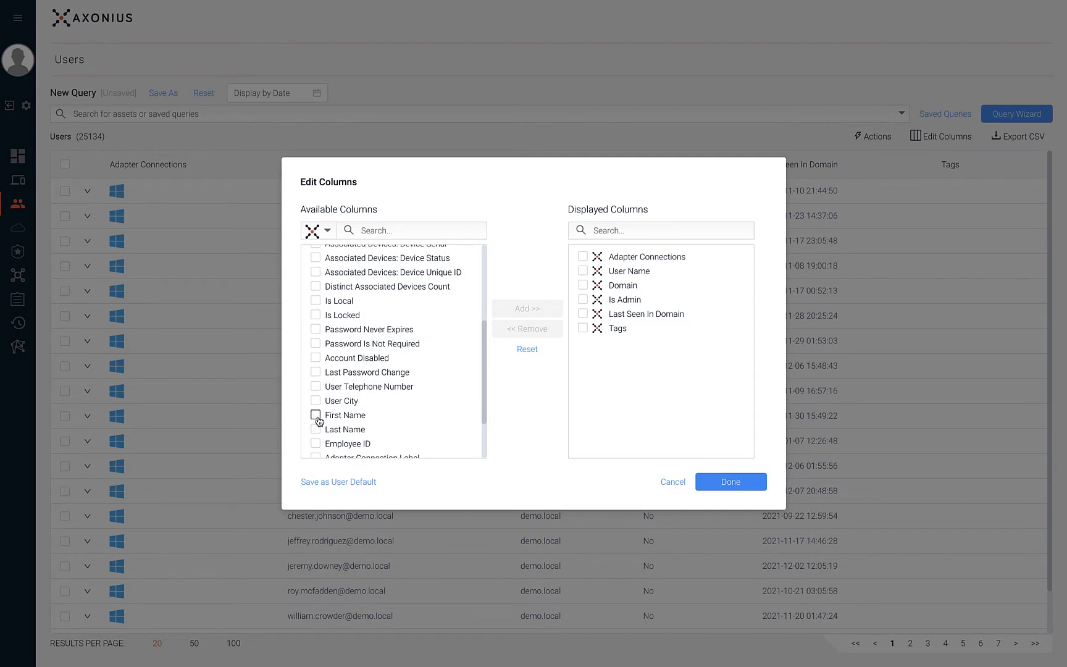
{"action": "left_click", "coordinate": [316, 429]}
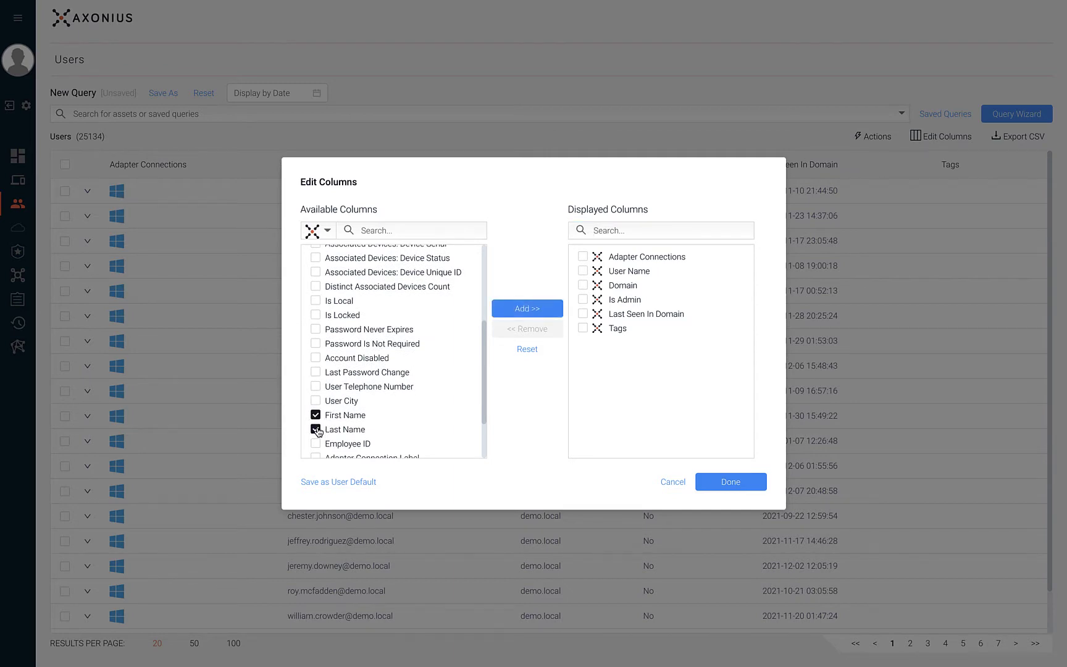
{"action": "left_click", "coordinate": [316, 315]}
{"action": "left_click", "coordinate": [527, 308]}
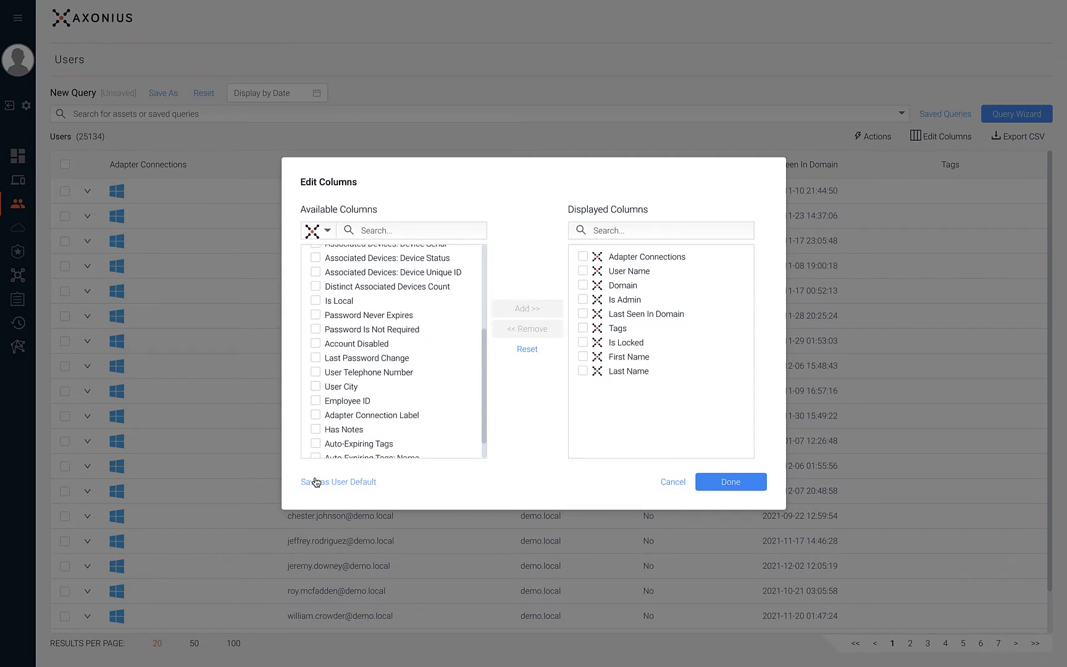
{"action": "left_click", "coordinate": [316, 482]}
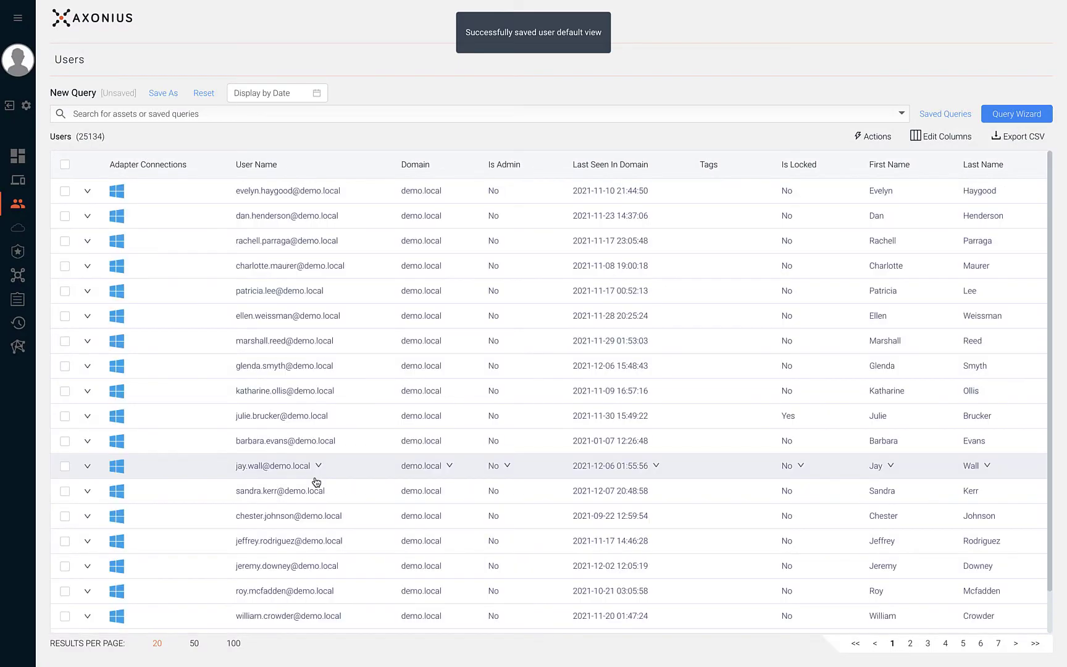
{"action": "left_click", "coordinate": [234, 203]}
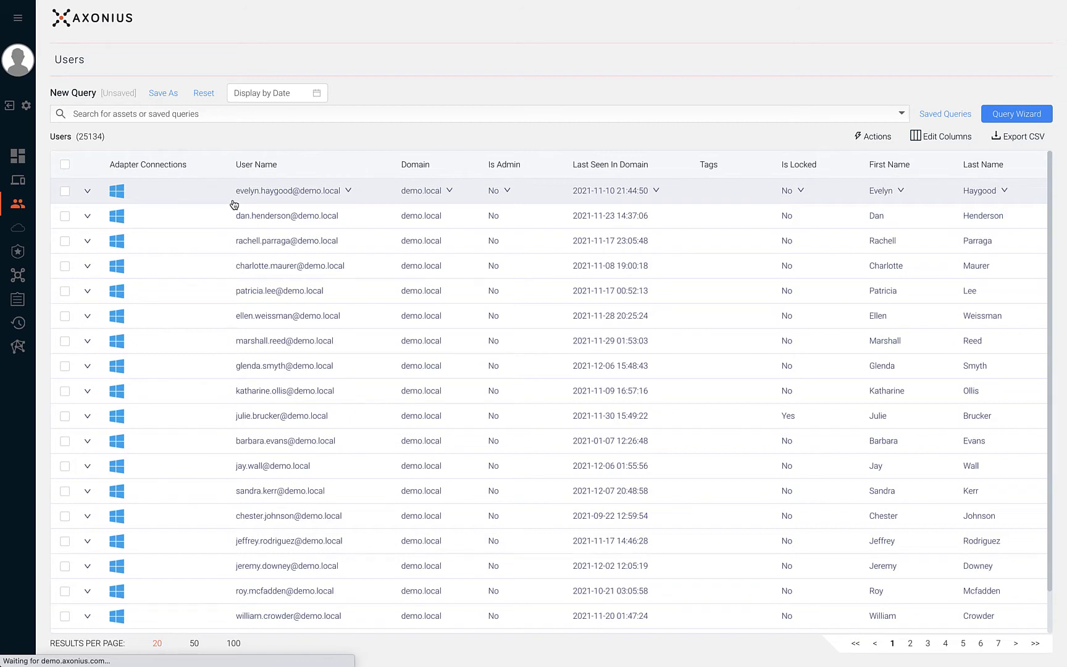
Step: Load the first user's record and view its Custom Data and Aggregated basic info
{"action": "left_click", "coordinate": [233, 202]}
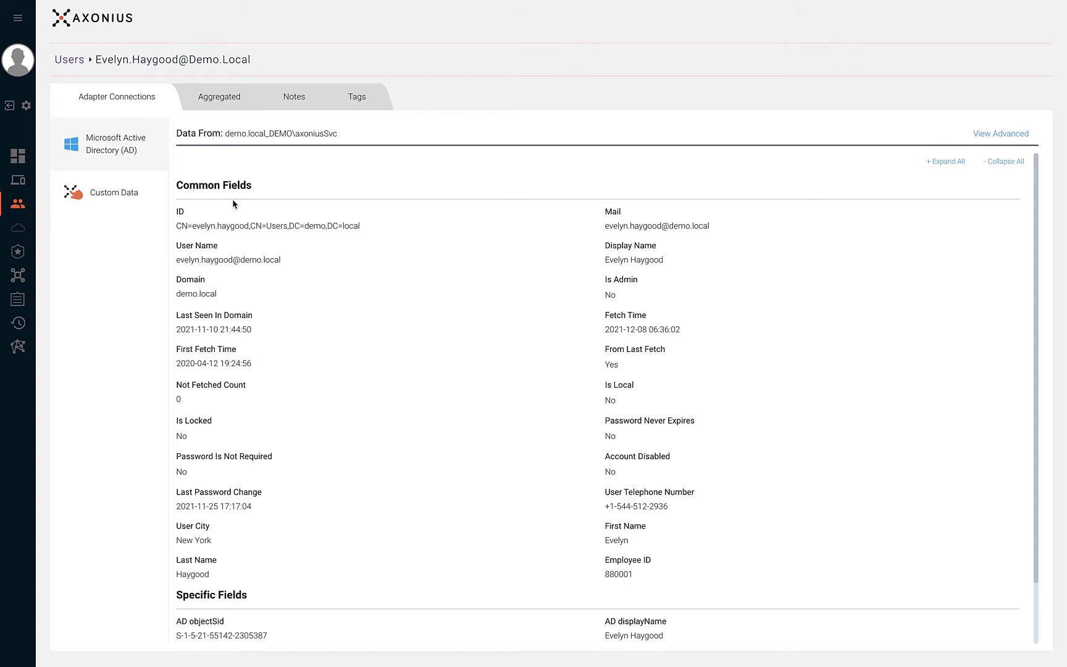
{"action": "left_click", "coordinate": [147, 199]}
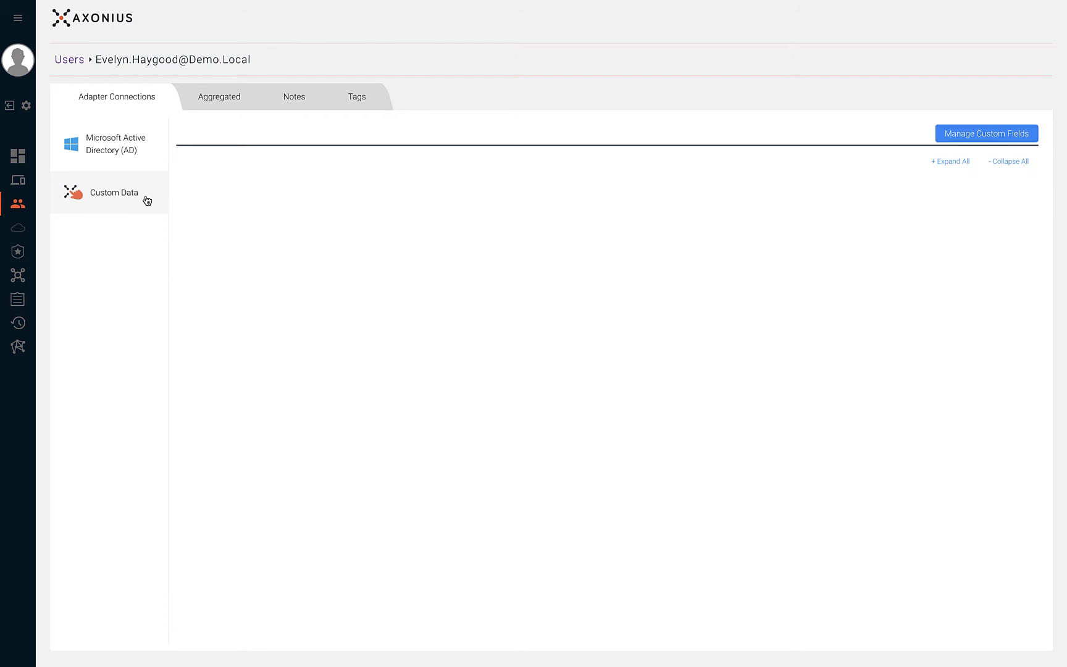
{"action": "left_click", "coordinate": [211, 97]}
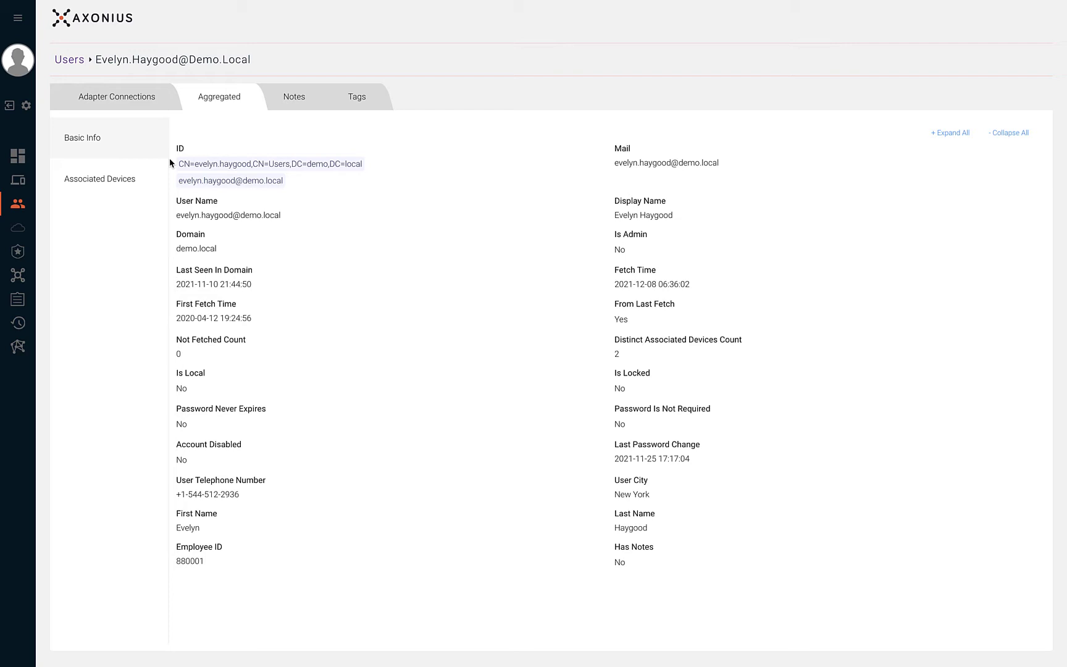
Step: Browse the user's Associated Devices, Notes and Tags sections
{"action": "left_click", "coordinate": [138, 176]}
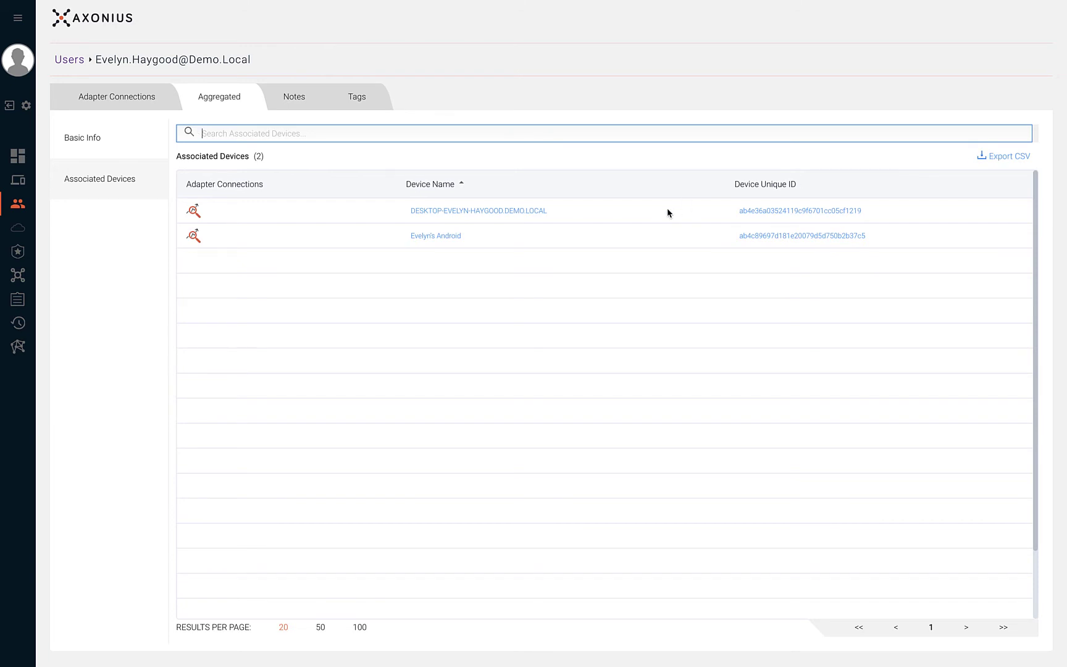
{"action": "left_click", "coordinate": [302, 101]}
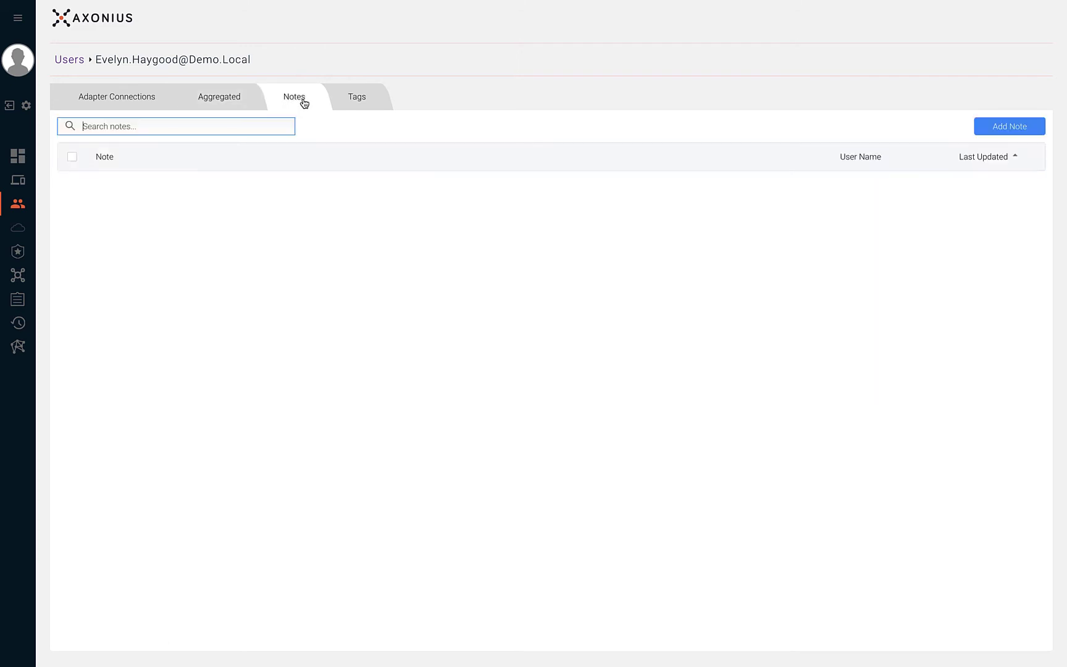
{"action": "left_click", "coordinate": [348, 101]}
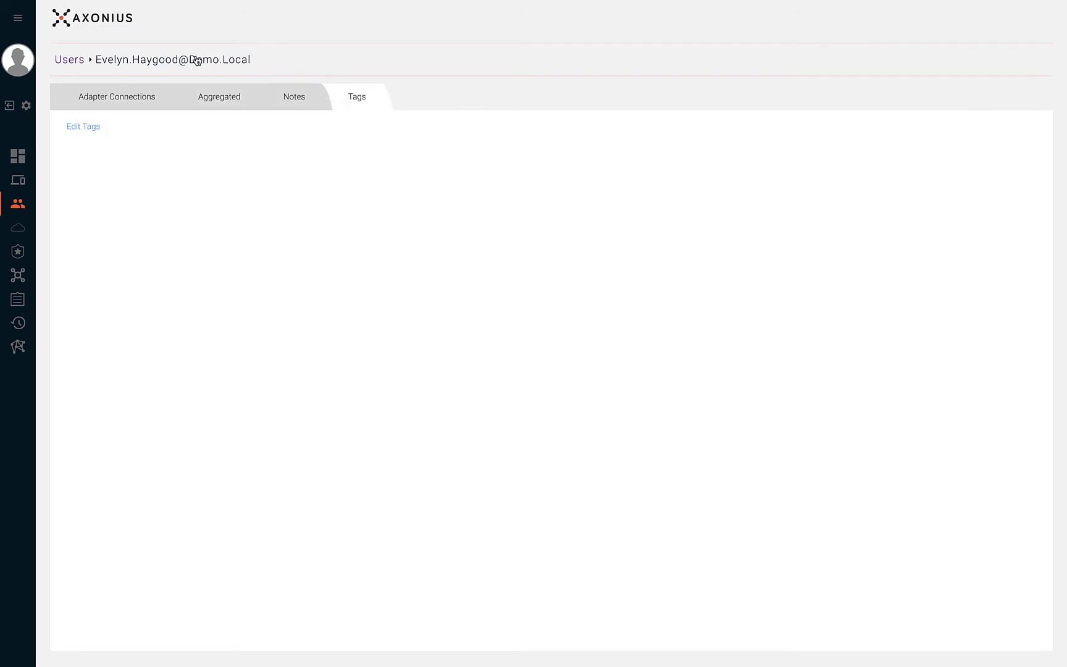
Step: Return to the Users table and build a Query Wizard condition Is Admin = true
{"action": "left_click", "coordinate": [68, 62]}
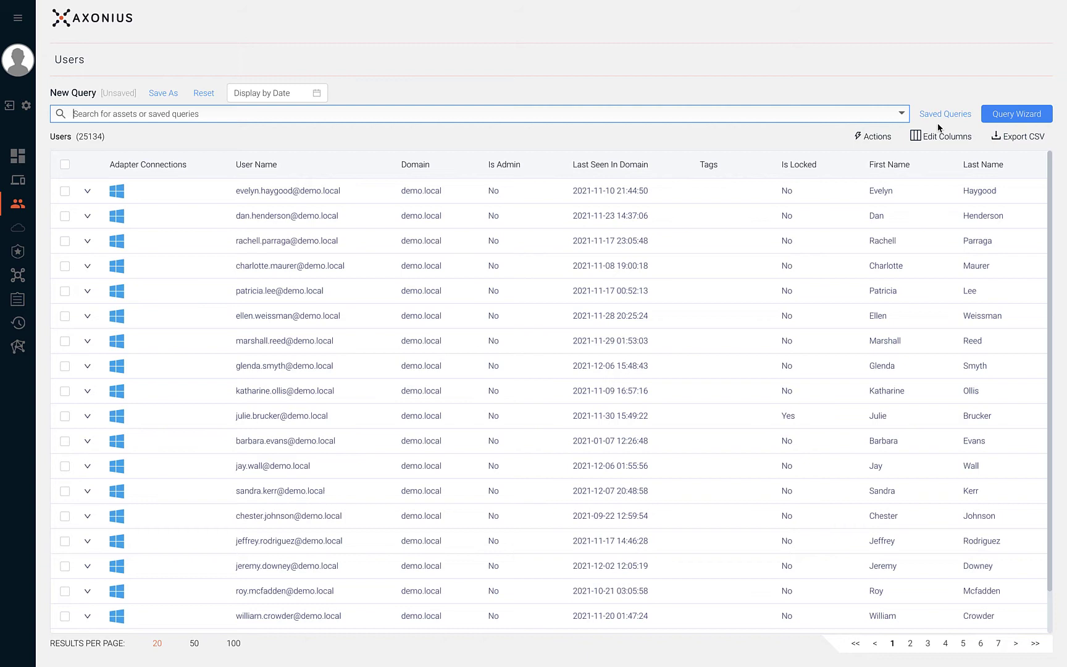
{"action": "left_click", "coordinate": [1010, 120]}
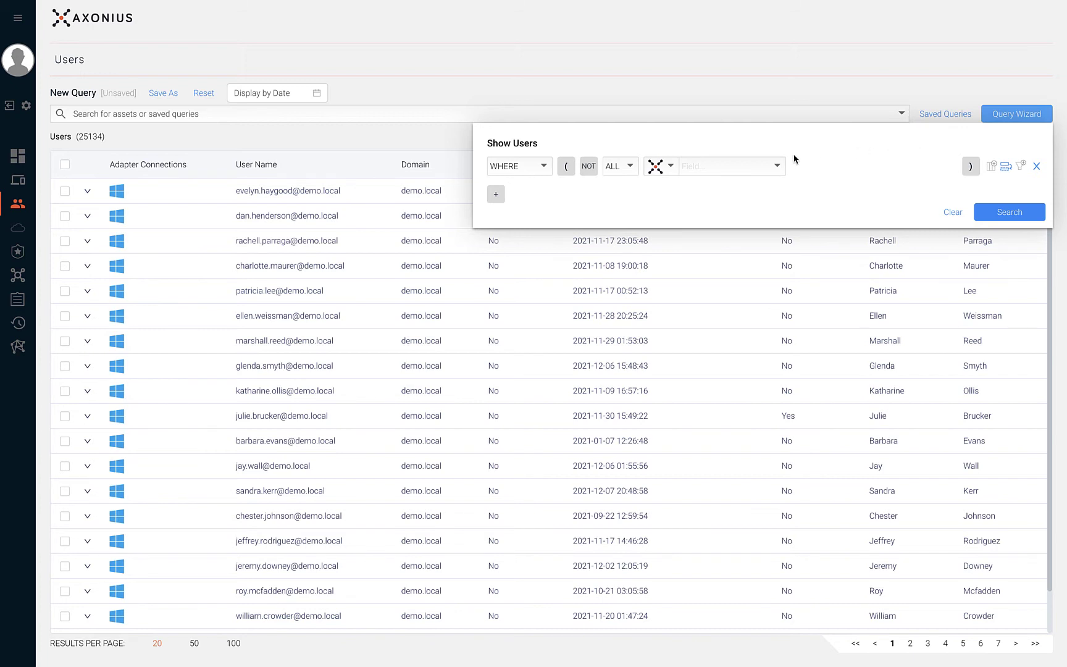
{"action": "left_click", "coordinate": [670, 166]}
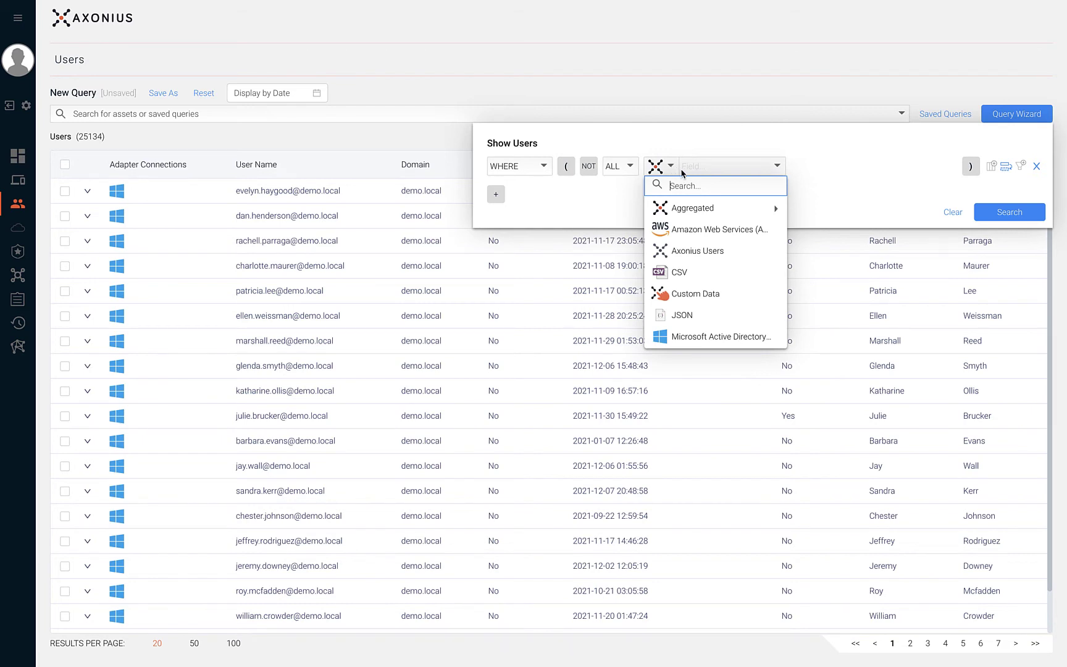
{"action": "left_click", "coordinate": [682, 172]}
{"action": "left_click", "coordinate": [688, 171]}
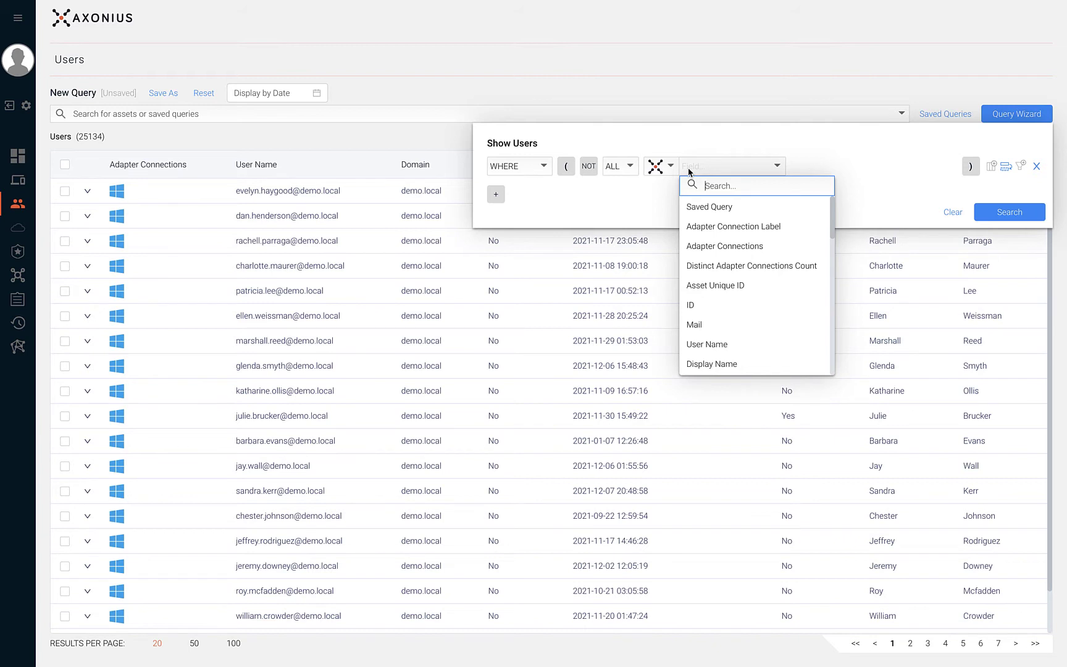
{"action": "type", "text": "admin"}
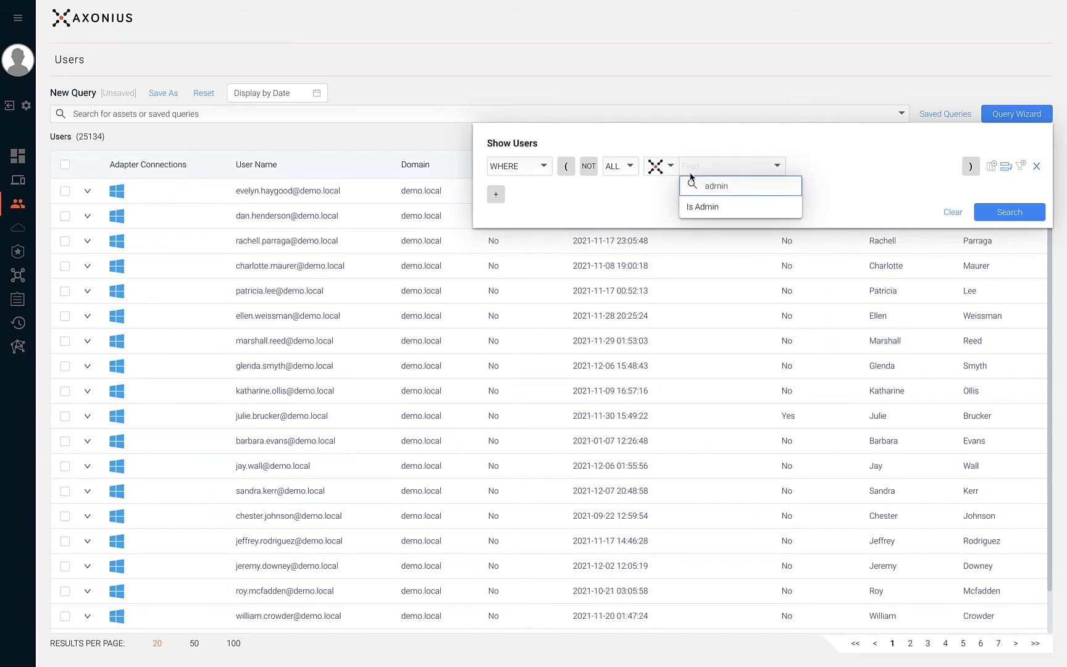
{"action": "left_click", "coordinate": [696, 208]}
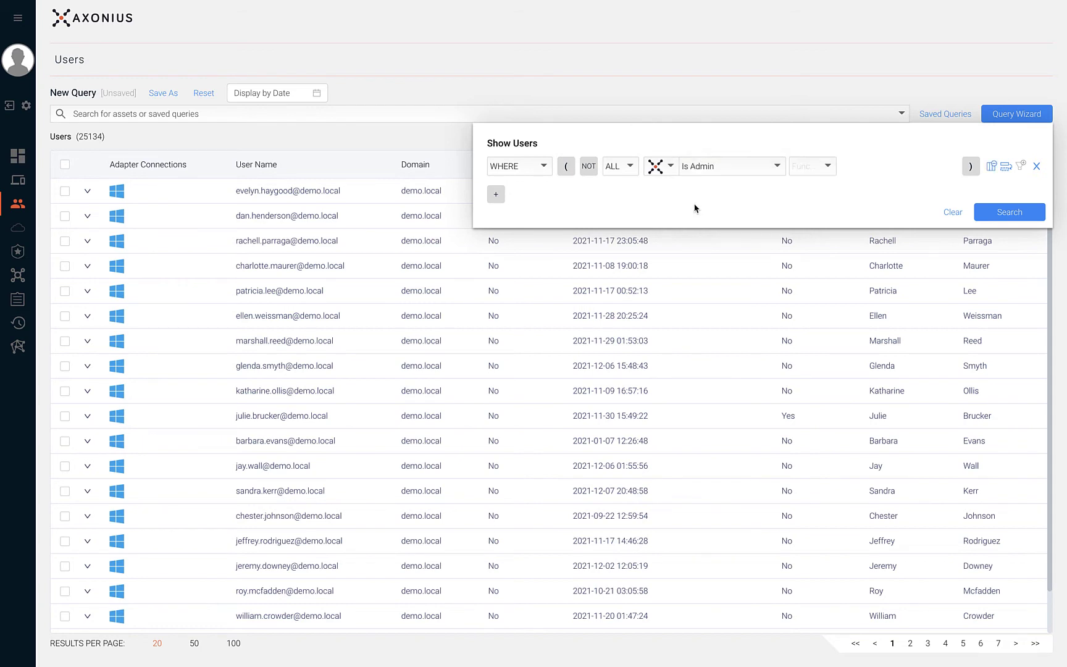
{"action": "left_click", "coordinate": [803, 172]}
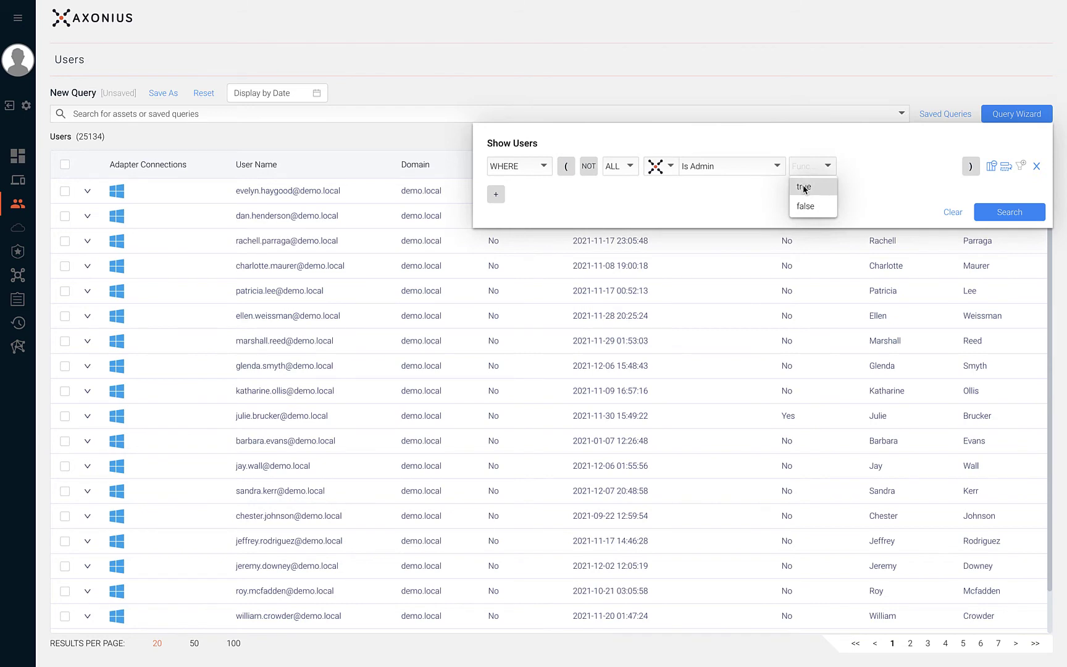
{"action": "left_click", "coordinate": [804, 185]}
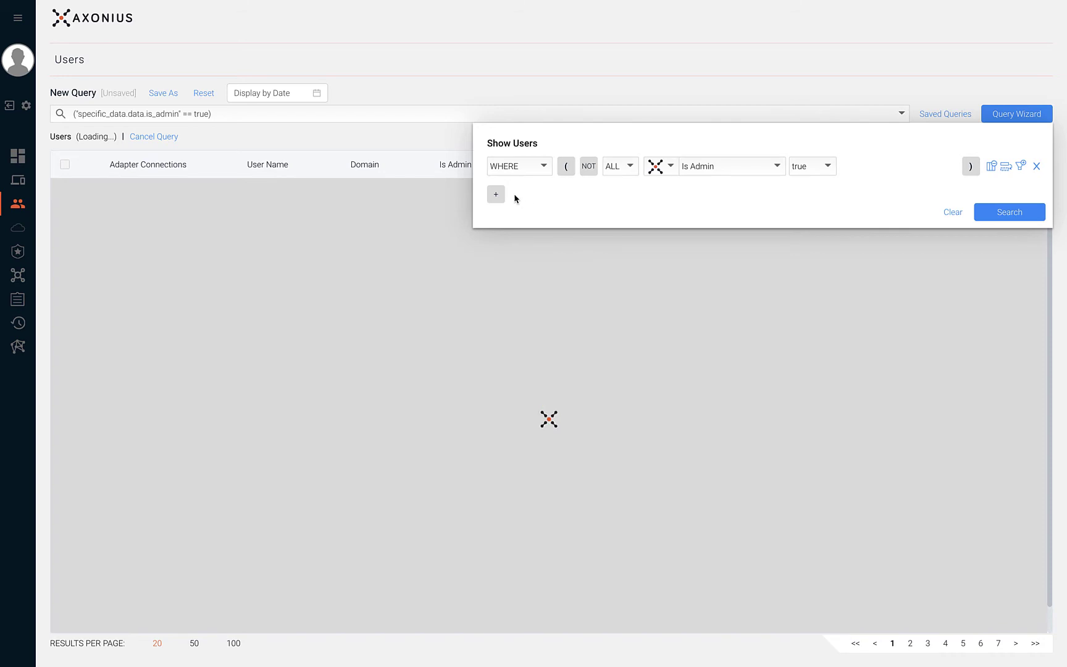
Step: Add a duplicated condition on Is Locked and run the search, leaving 5 users
{"action": "left_click", "coordinate": [1004, 167]}
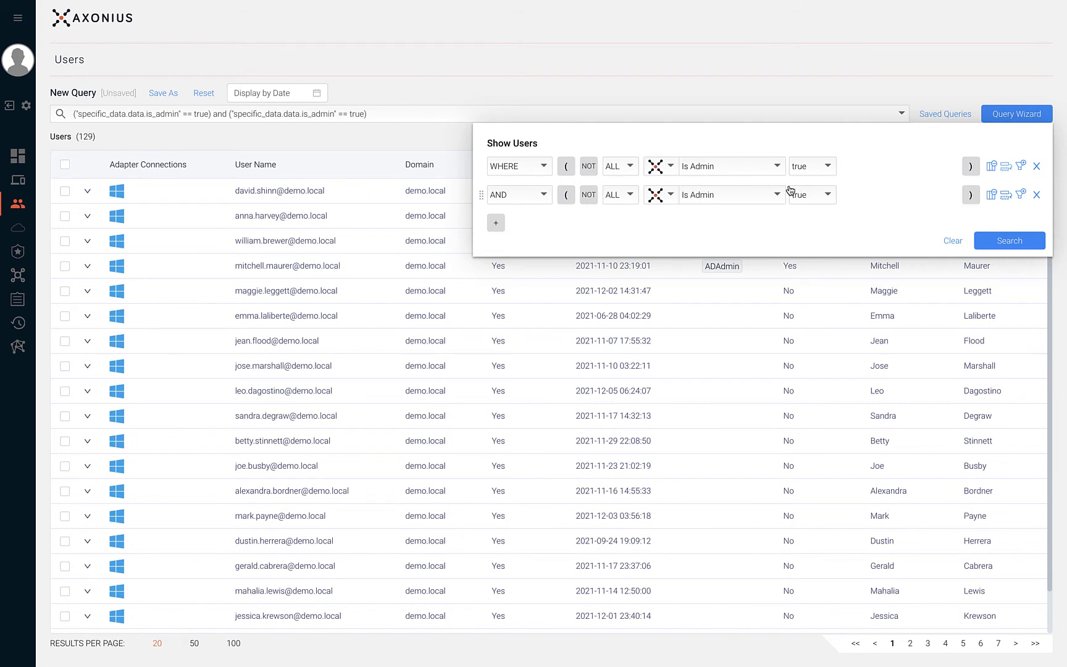
{"action": "left_click", "coordinate": [777, 195]}
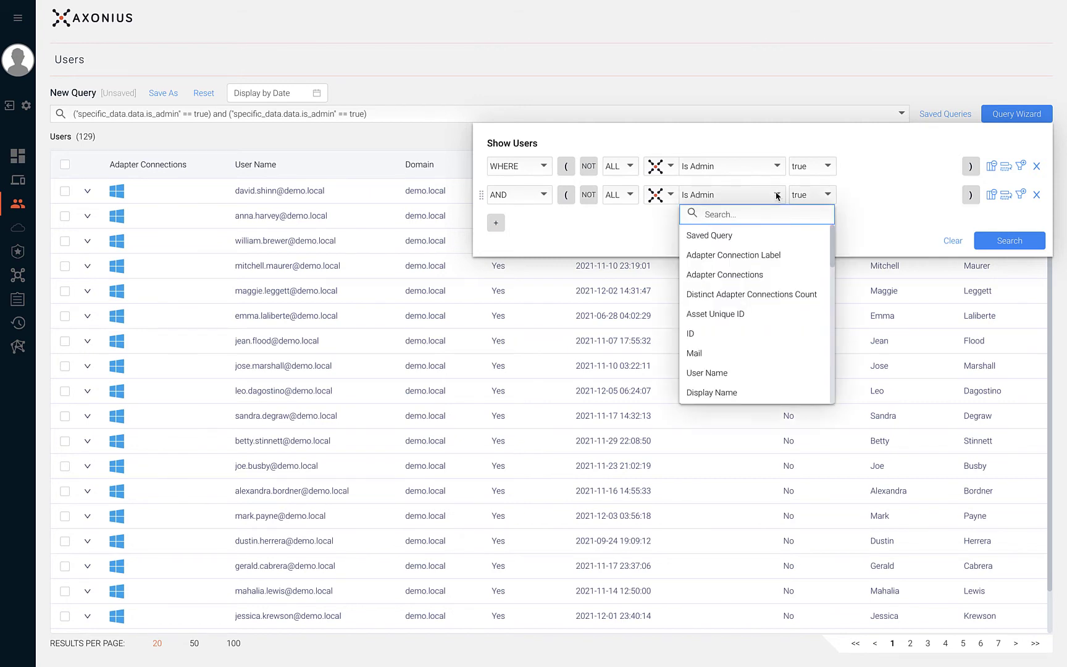
{"action": "type", "text": "lock"}
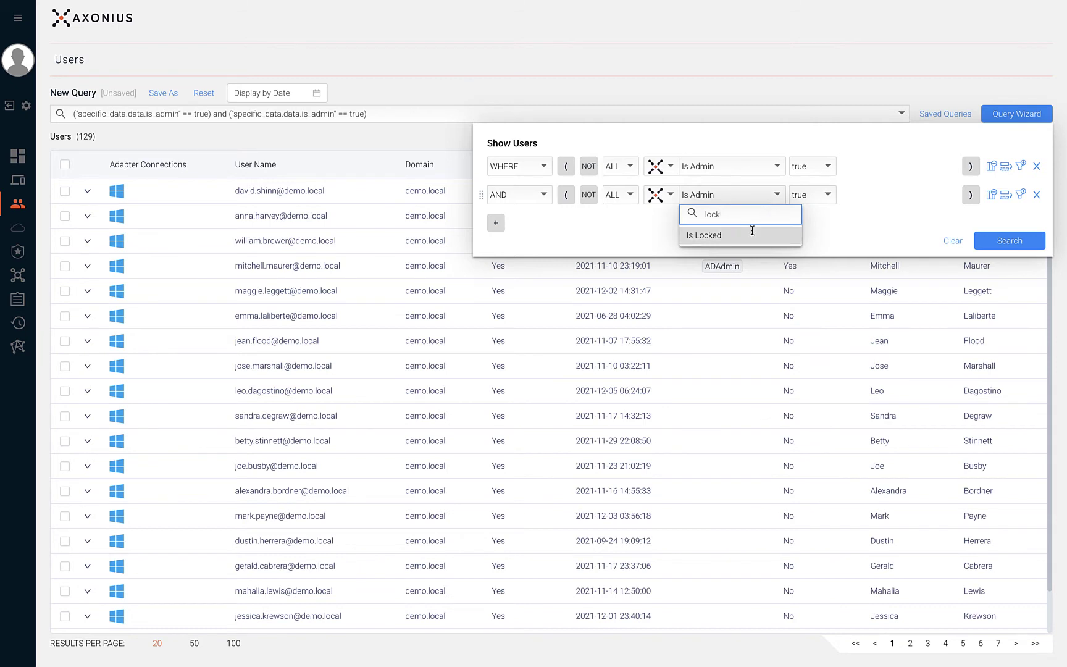
{"action": "left_click", "coordinate": [753, 234]}
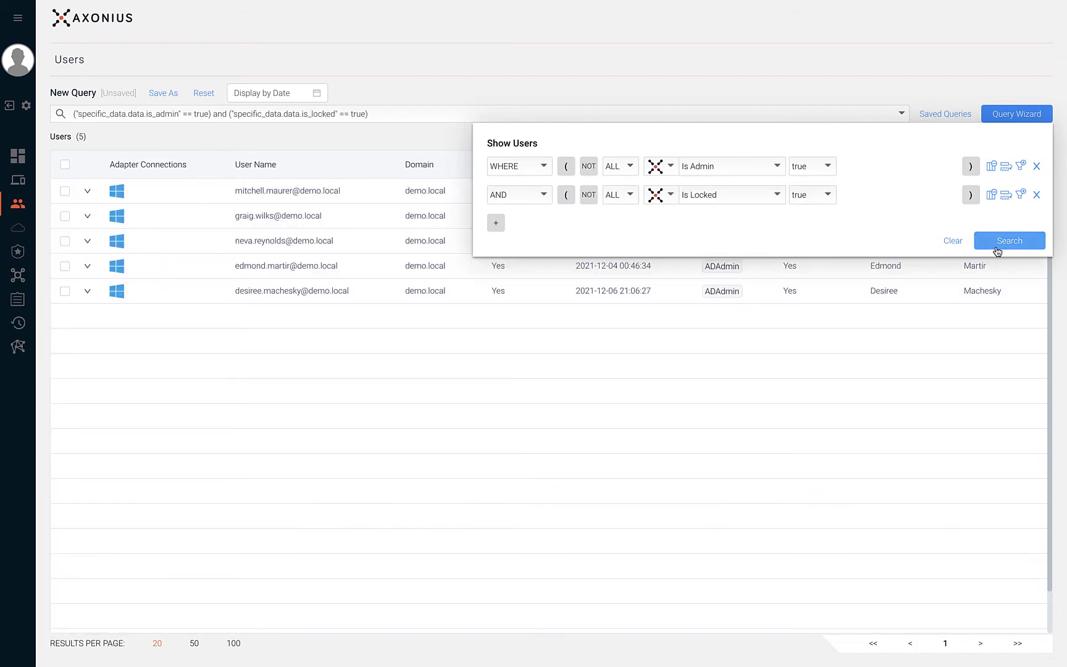
{"action": "left_click", "coordinate": [998, 242]}
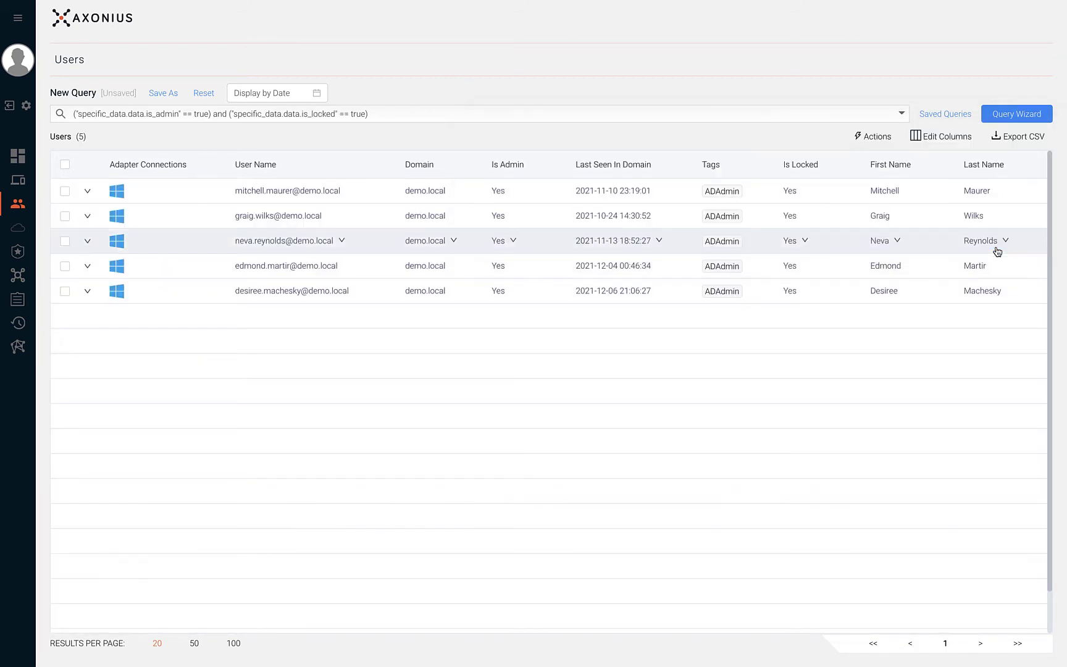
Step: Save the filter as the query 'Administrator Users Locked Out'
{"action": "left_click", "coordinate": [159, 96]}
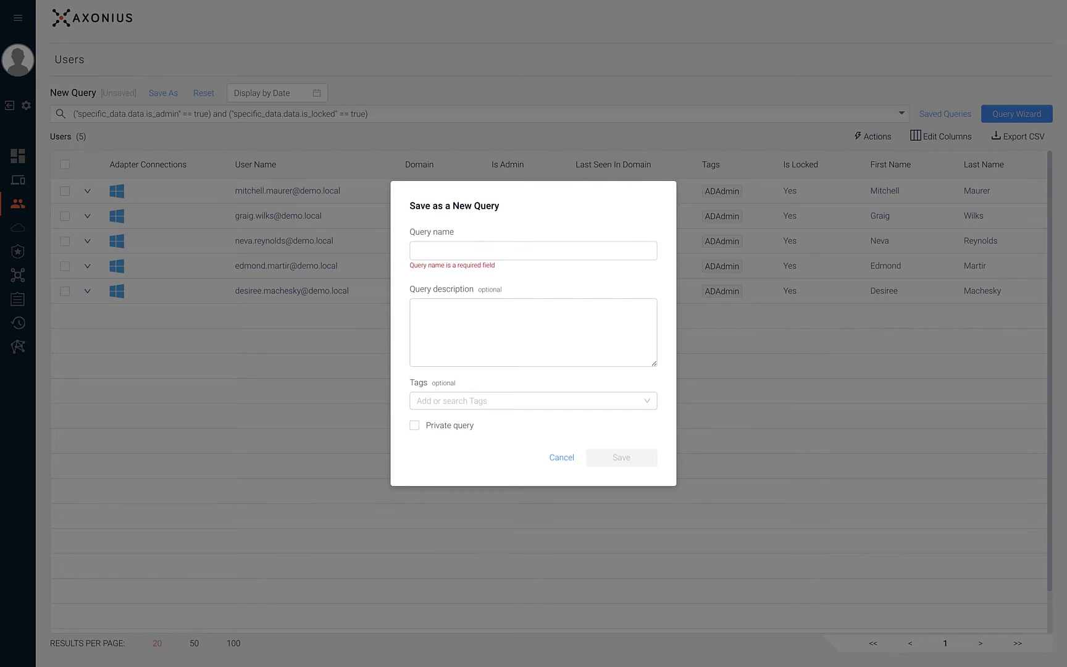
{"action": "left_click", "coordinate": [432, 254]}
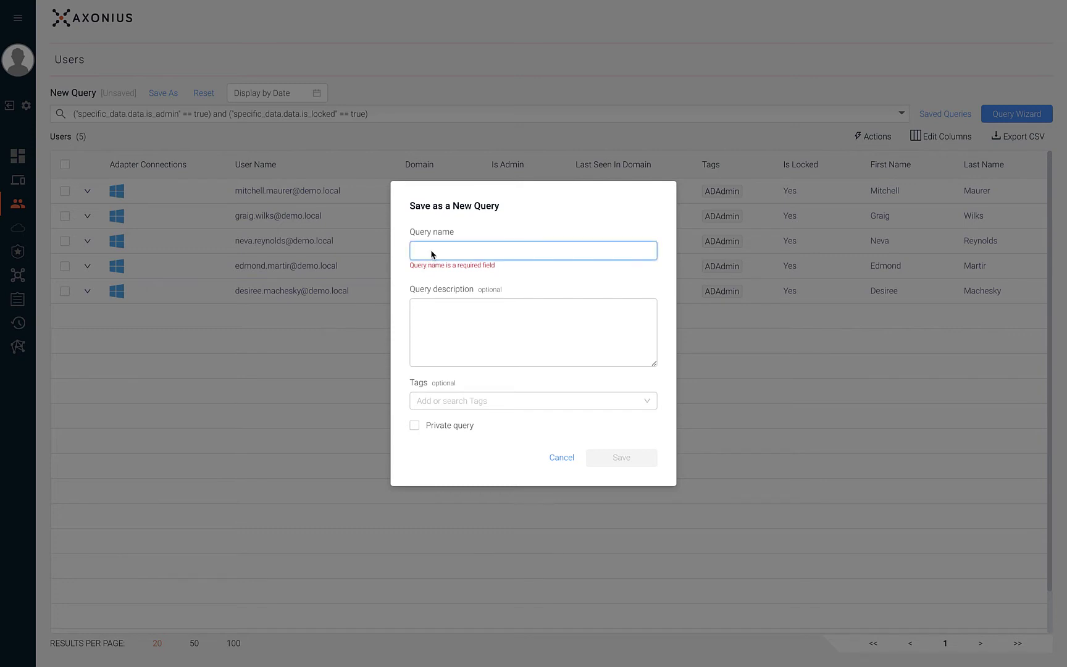
{"action": "type", "text": "Administrator Use"}
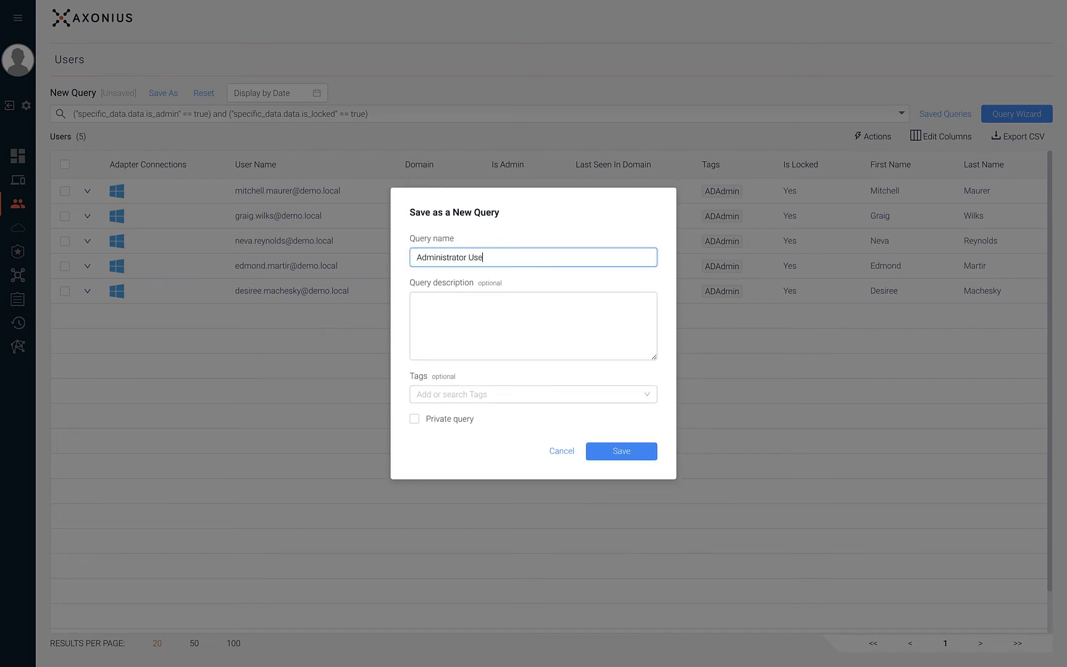
{"action": "type", "text": "rs Locked Out"}
{"action": "left_click", "coordinate": [606, 455]}
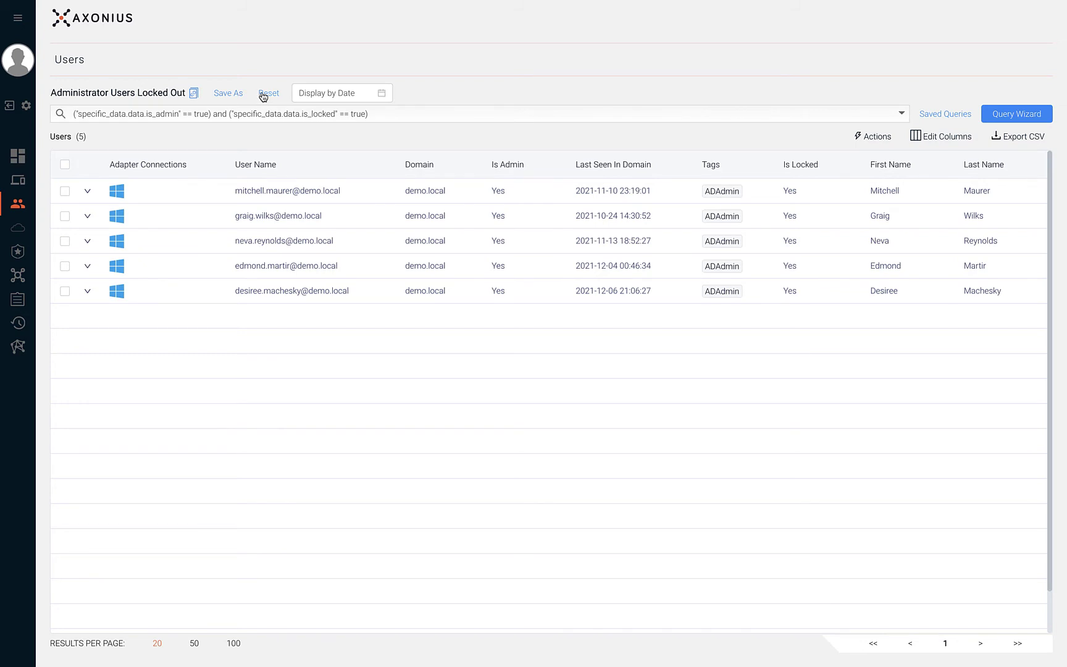
Step: Reset the query and build a fresh Is Admin = true filter, returning 129 users
{"action": "left_click", "coordinate": [263, 98]}
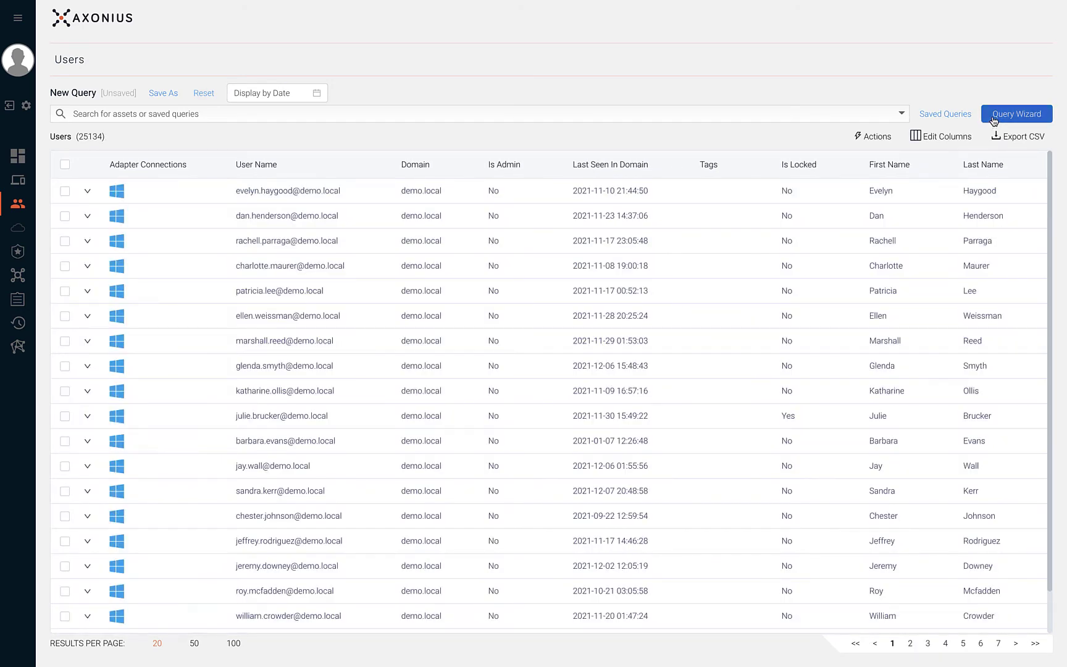
{"action": "left_click", "coordinate": [994, 118]}
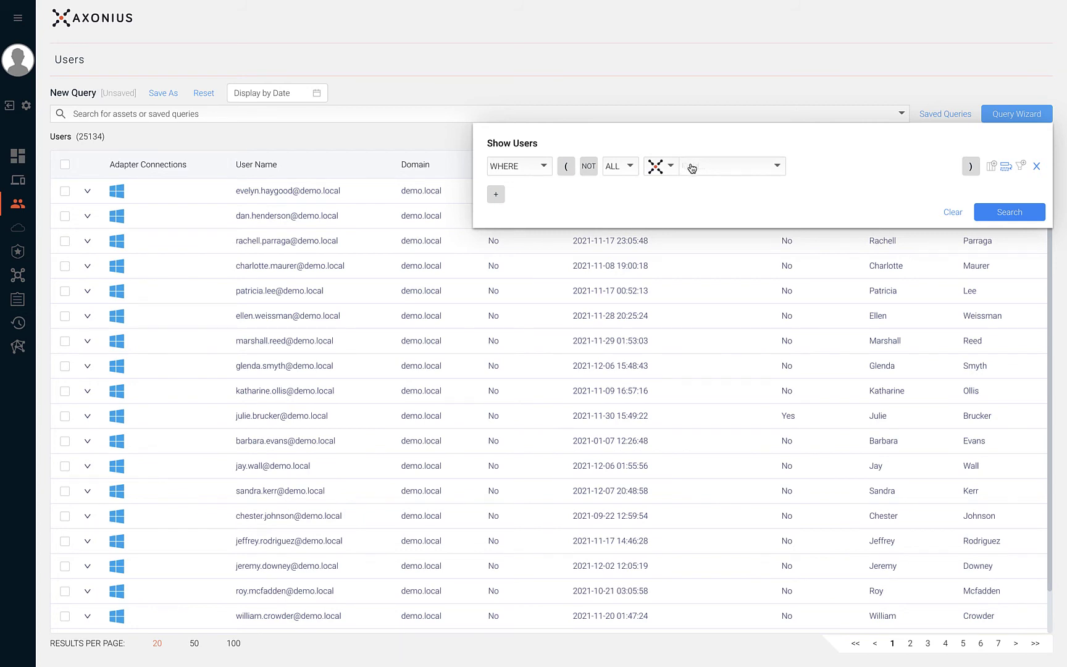
{"action": "left_click", "coordinate": [692, 168]}
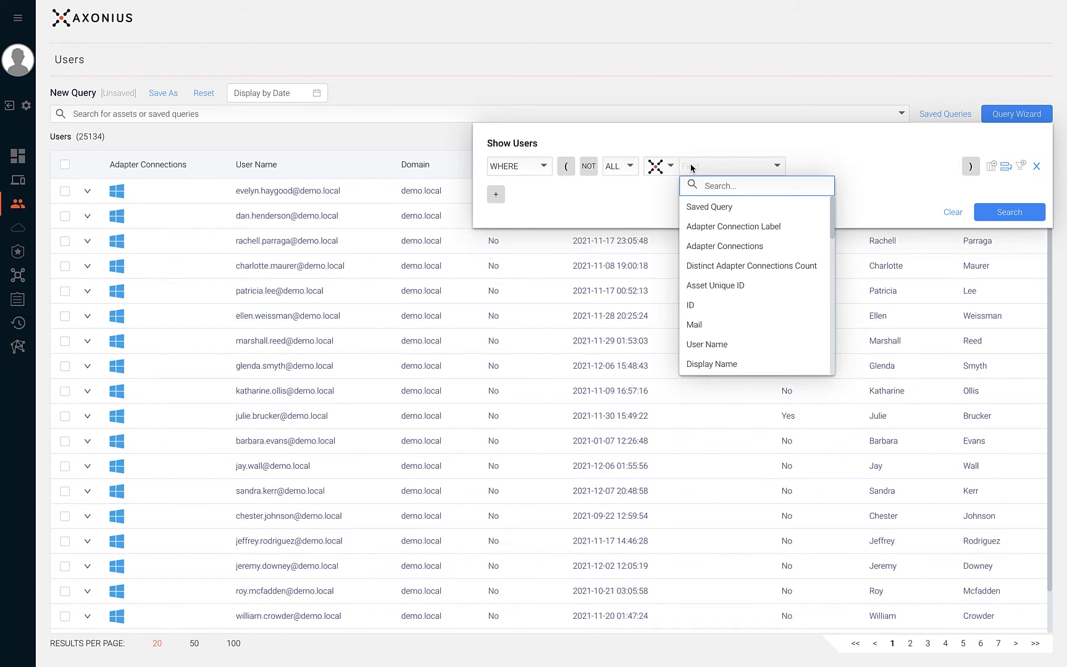
{"action": "type", "text": "a"}
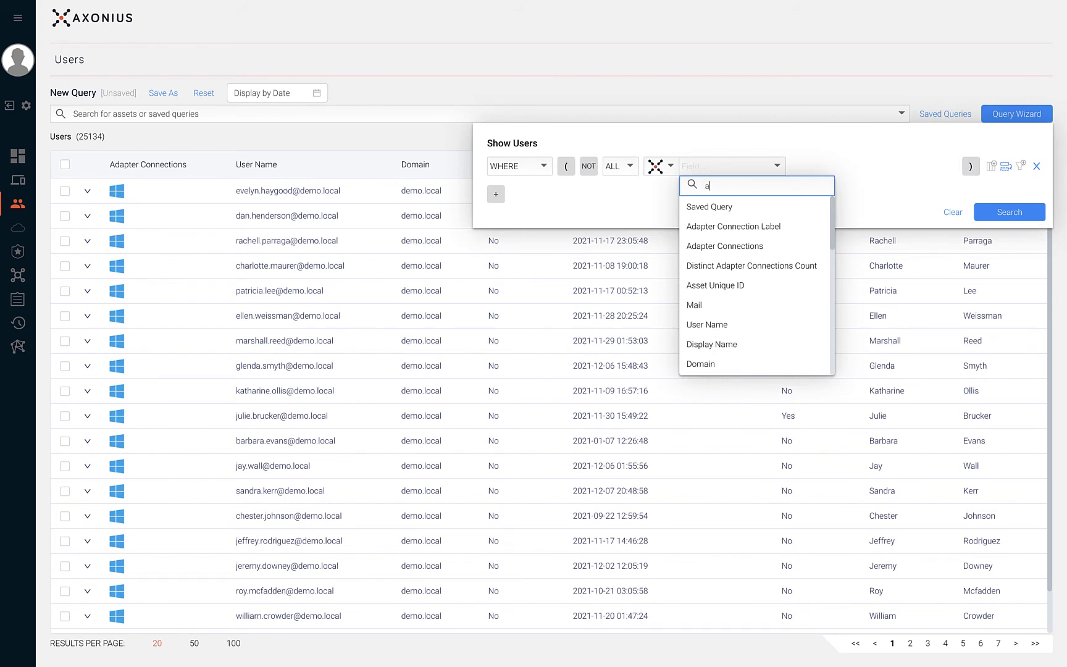
{"action": "type", "text": "dmin"}
{"action": "left_click", "coordinate": [694, 208]}
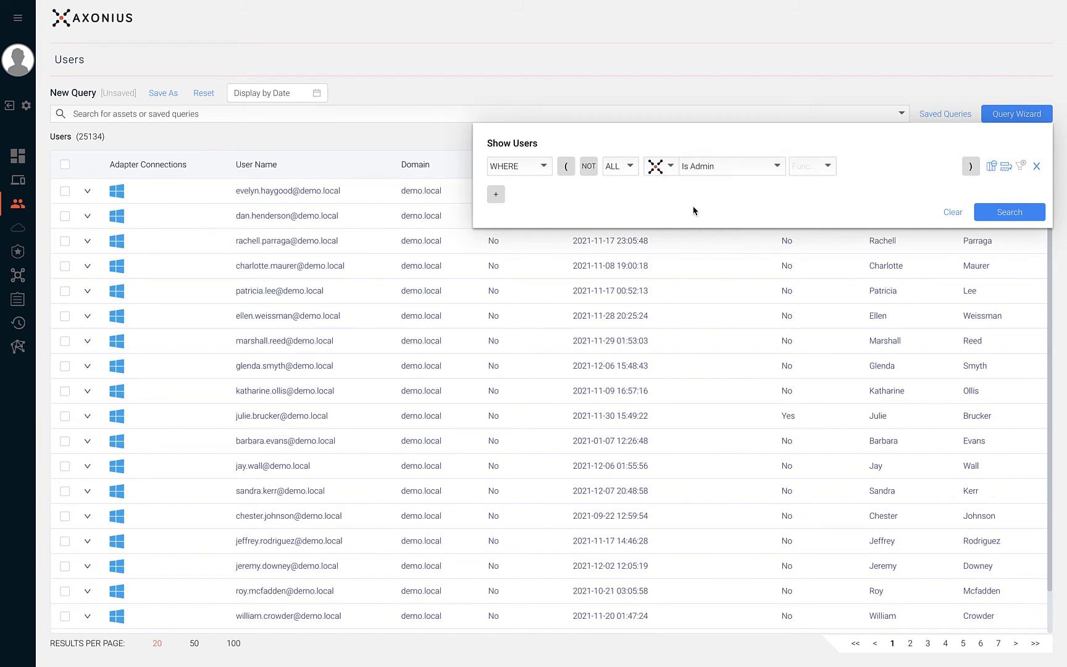
{"action": "left_click", "coordinate": [795, 172]}
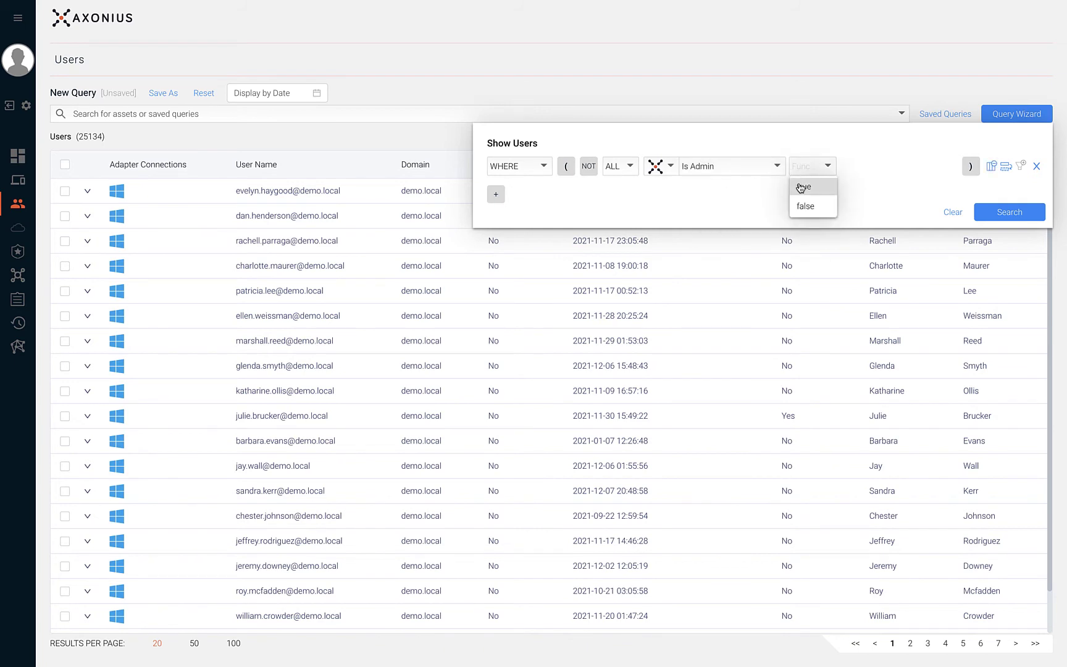
{"action": "left_click", "coordinate": [800, 187]}
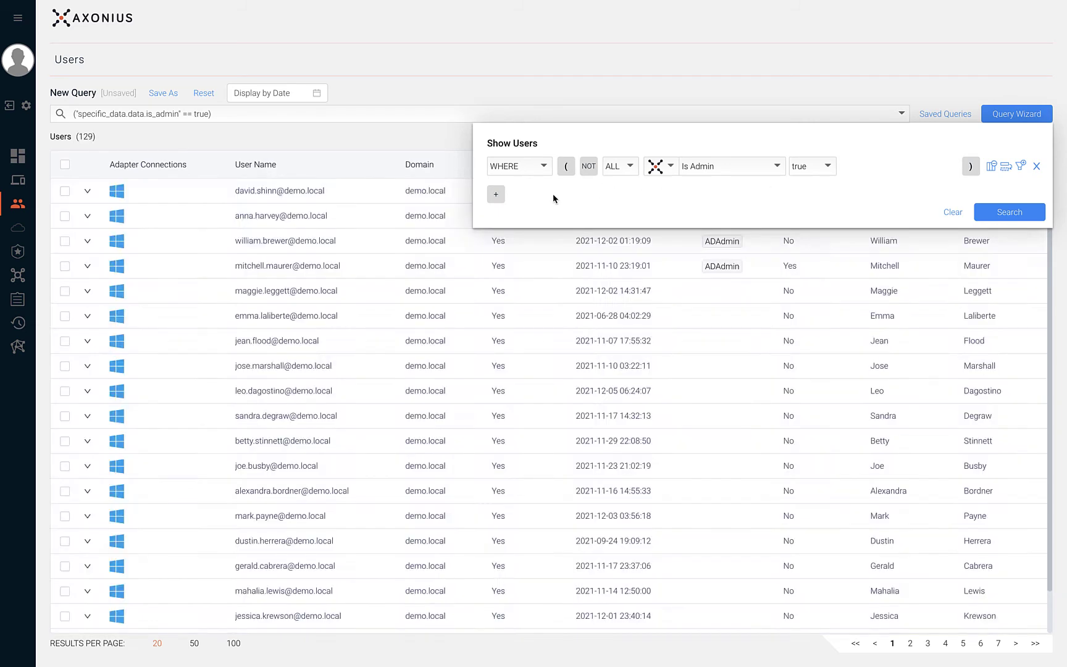
Step: Add a negated AND condition: Last Seen In Domain within the last 30 days
{"action": "left_click", "coordinate": [496, 196]}
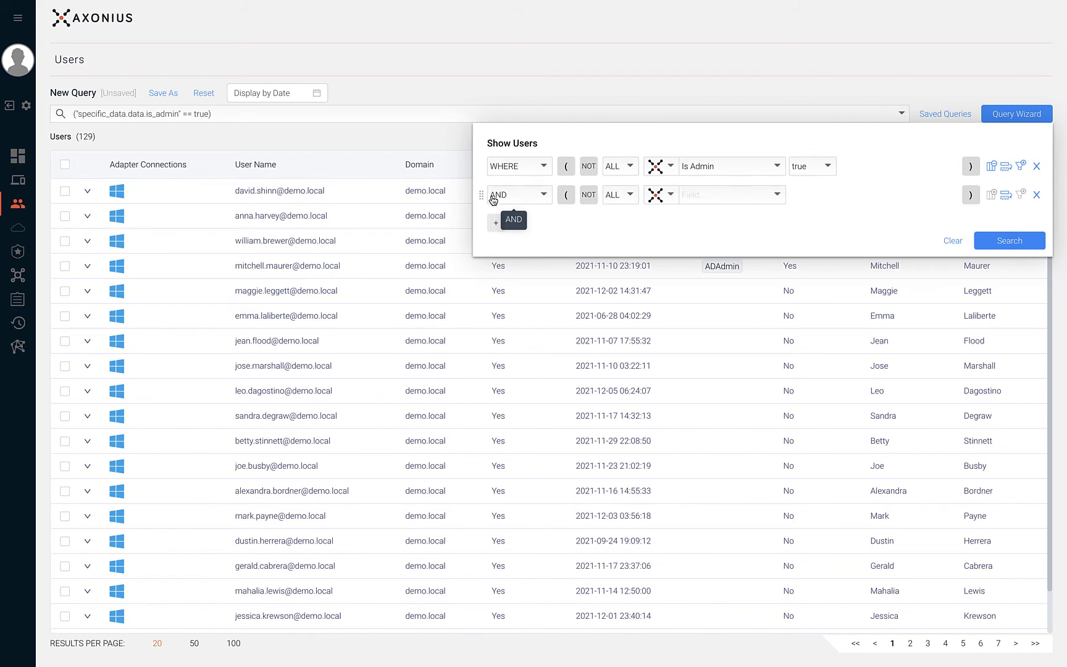
{"action": "left_click", "coordinate": [715, 198]}
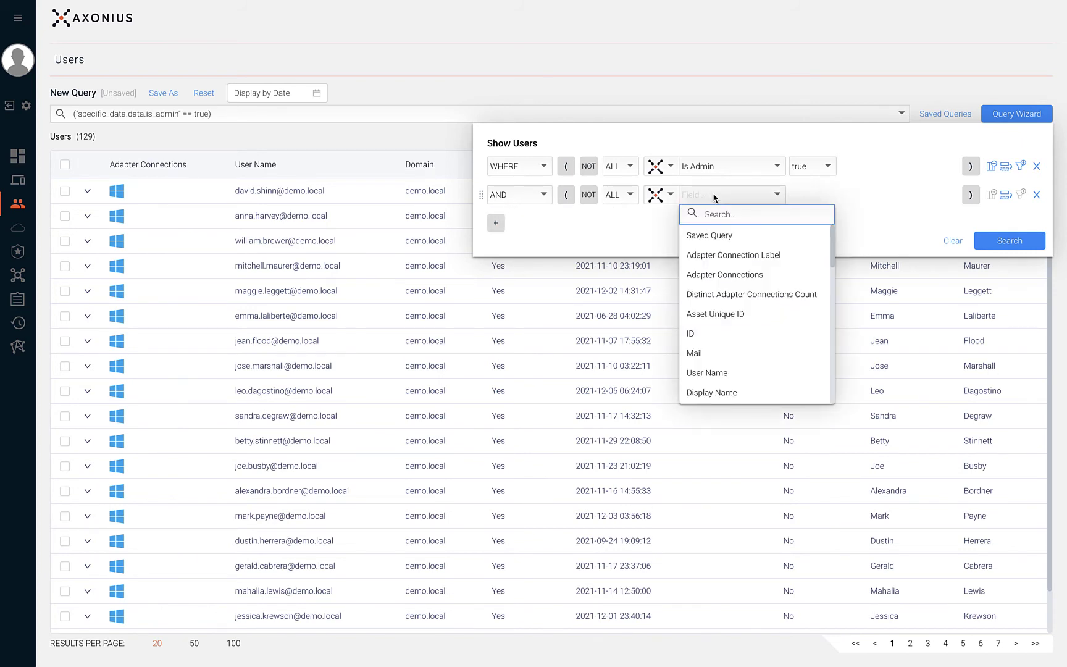
{"action": "type", "text": "last"}
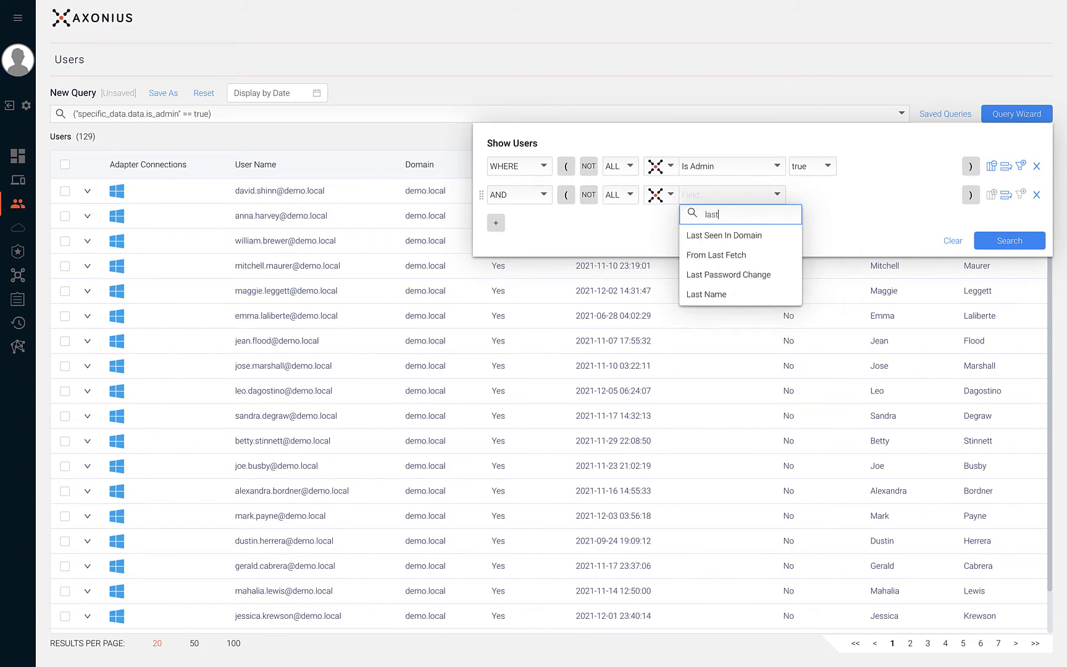
{"action": "left_click", "coordinate": [702, 234]}
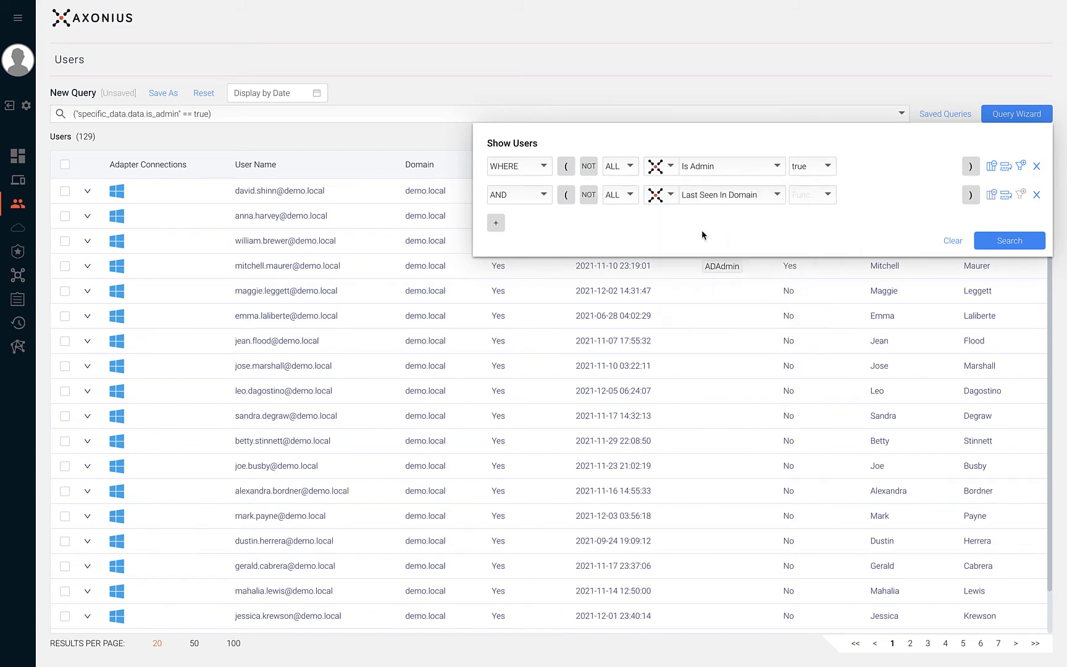
{"action": "left_click", "coordinate": [796, 201]}
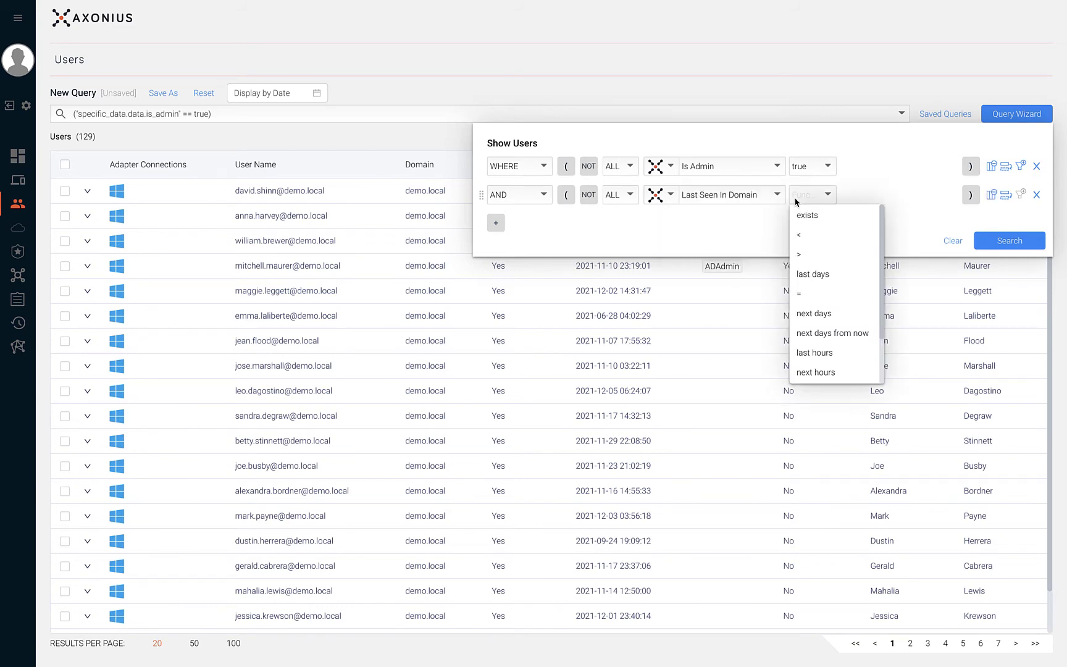
{"action": "left_click", "coordinate": [805, 274]}
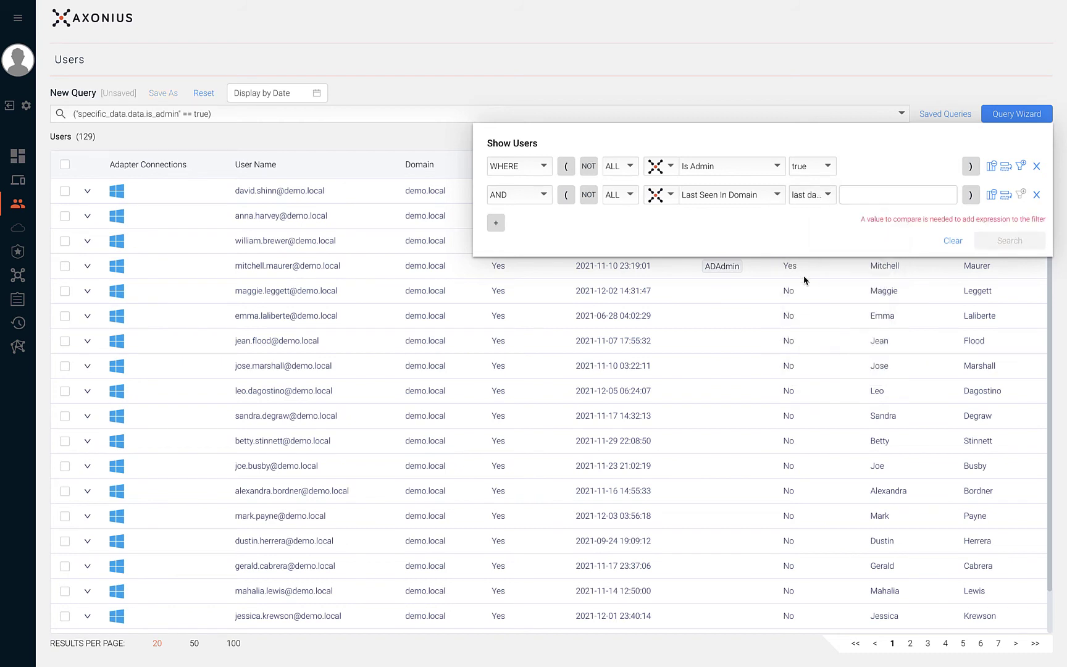
{"action": "left_click", "coordinate": [852, 198]}
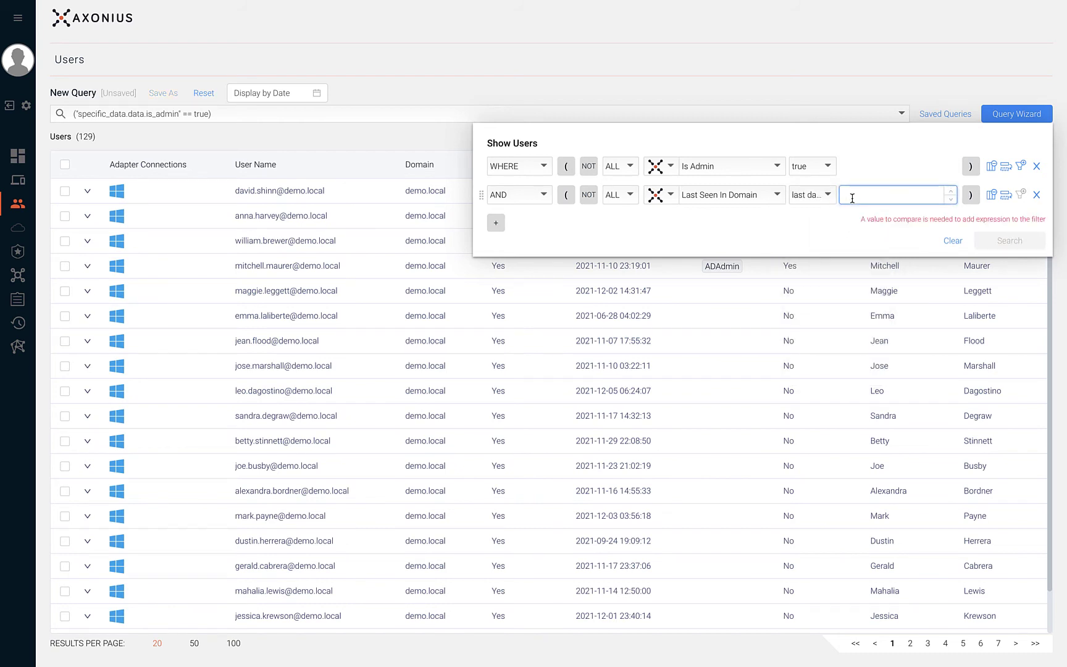
{"action": "type", "text": "30"}
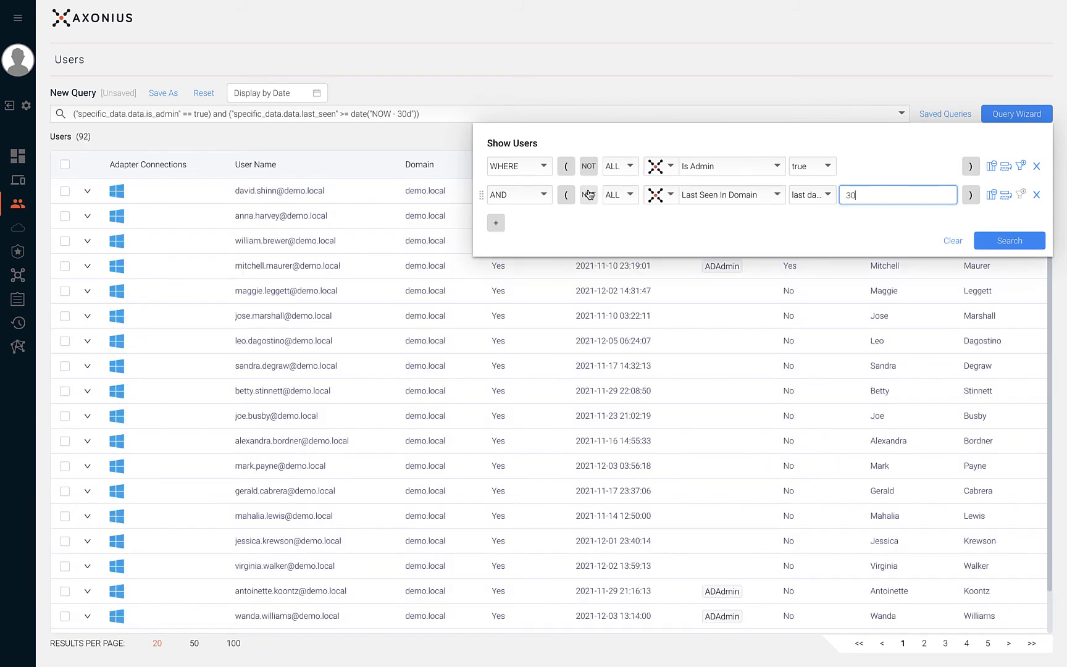
{"action": "left_click", "coordinate": [588, 195]}
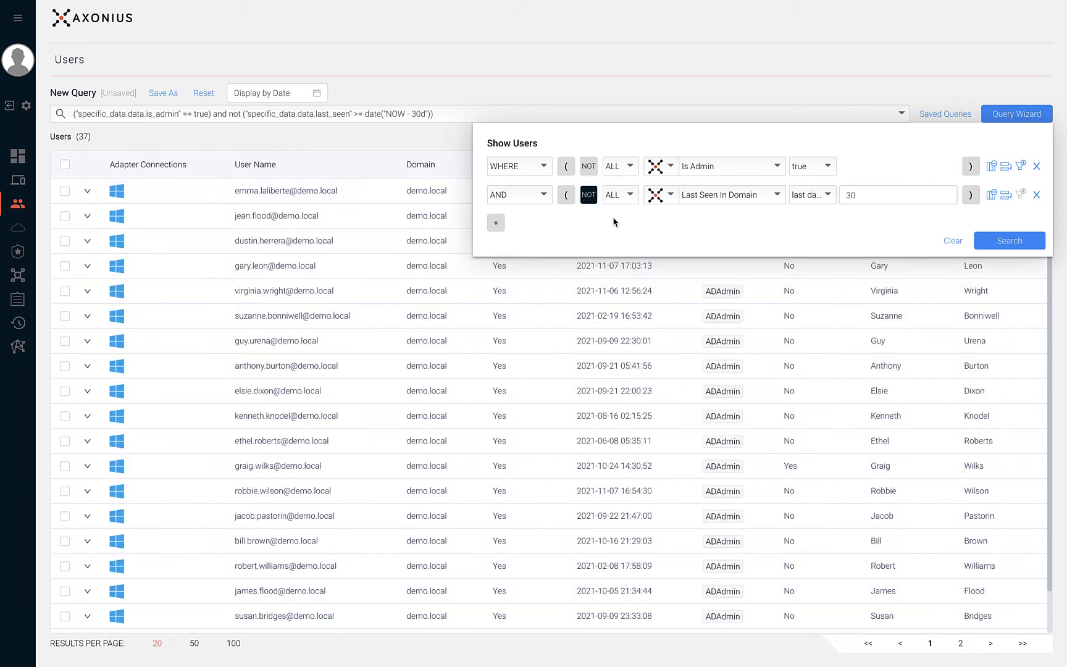
Step: Run the search and save it as 'Administrator Users Not Seen By Domain In Last 30 days'
{"action": "left_click", "coordinate": [1004, 242]}
{"action": "left_click", "coordinate": [170, 97]}
{"action": "type", "text": "Adm"}
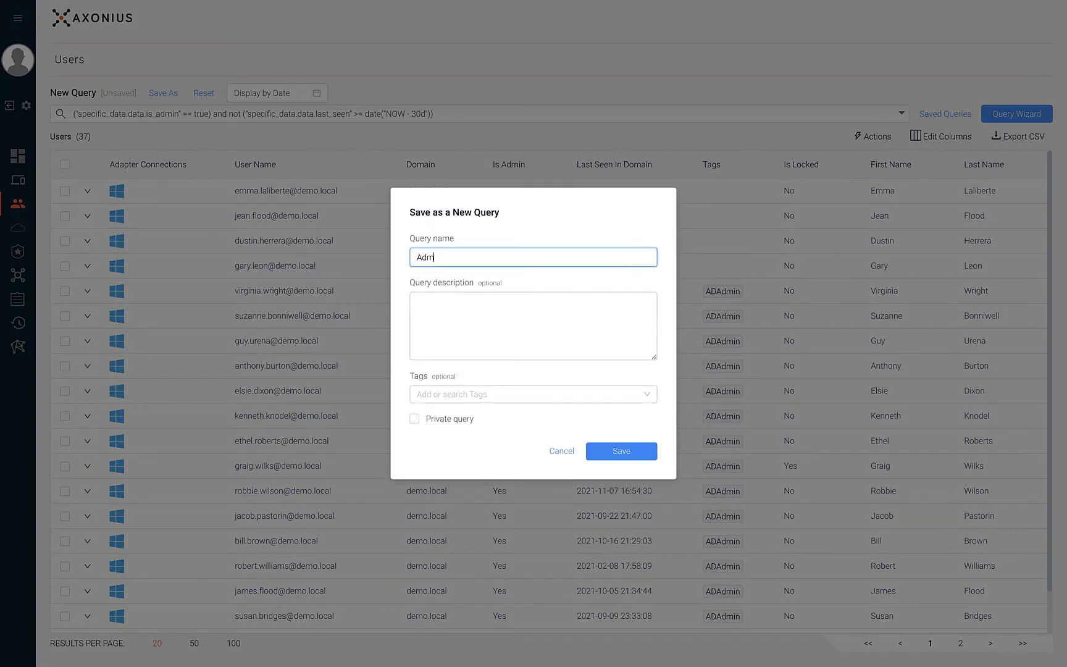
{"action": "type", "text": "inistrator Users Not Seen By Domain "}
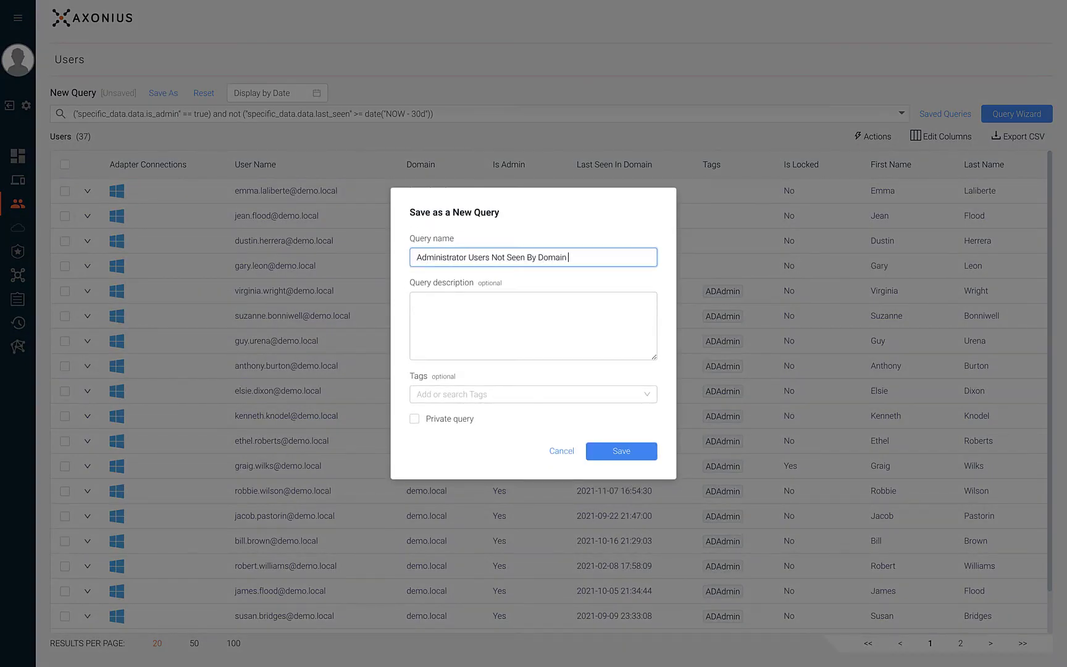
{"action": "type", "text": "In Last 30 days"}
{"action": "key", "text": "Return"}
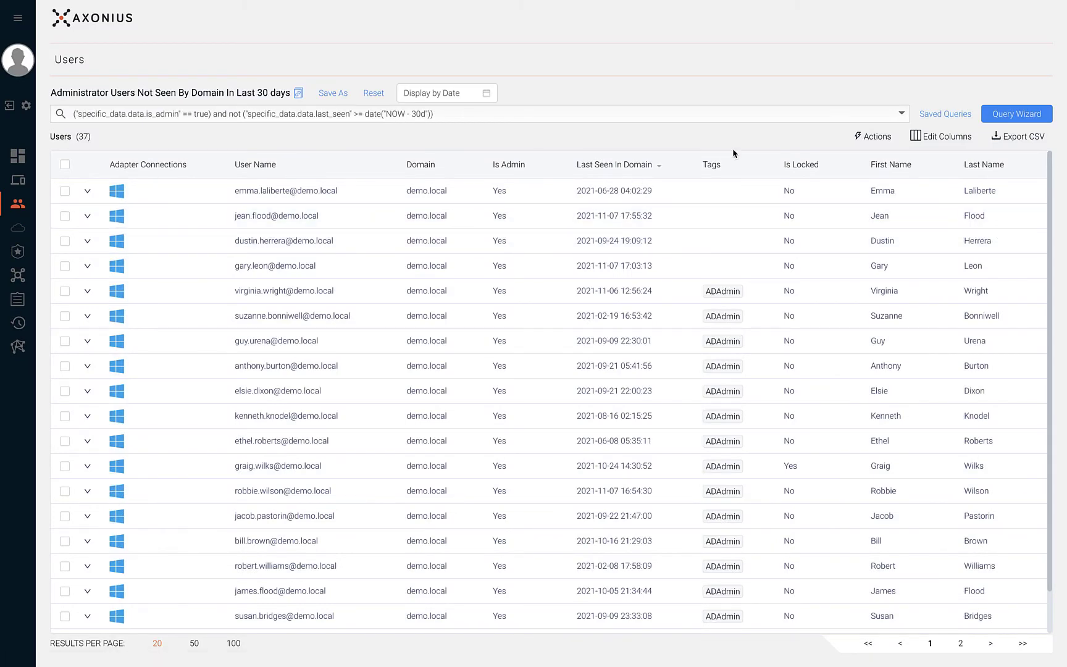
Step: In Saved Queries, check Locked Administrator Accounts details, then select the two new queries for bulk actions
{"action": "left_click", "coordinate": [942, 115]}
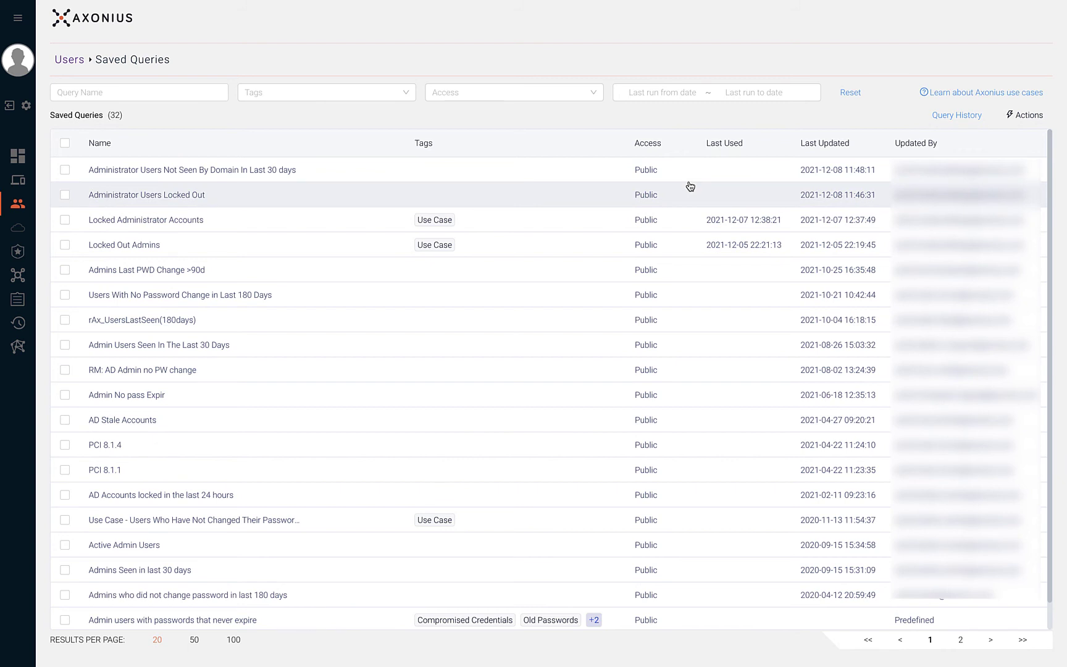
{"action": "left_click", "coordinate": [658, 221]}
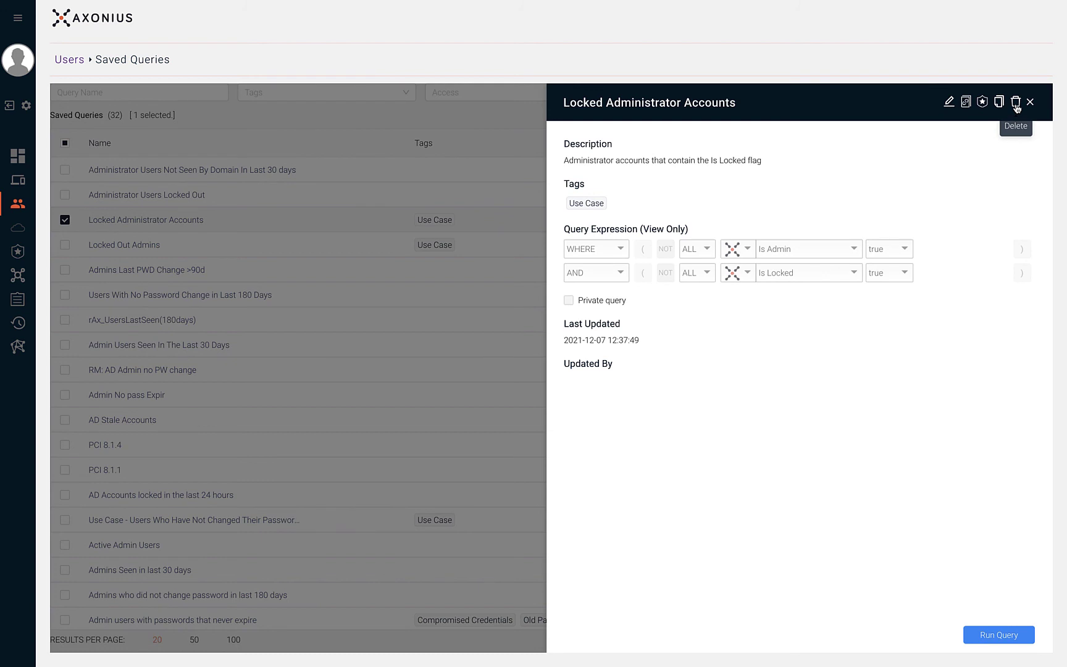
{"action": "left_click", "coordinate": [505, 192]}
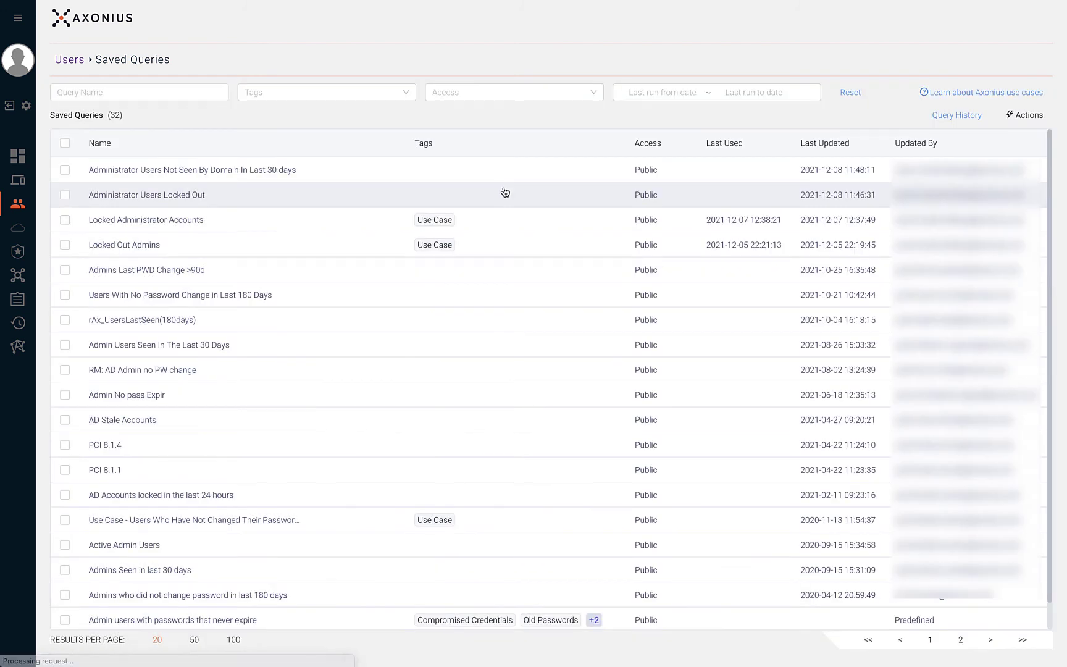
{"action": "left_click", "coordinate": [65, 169]}
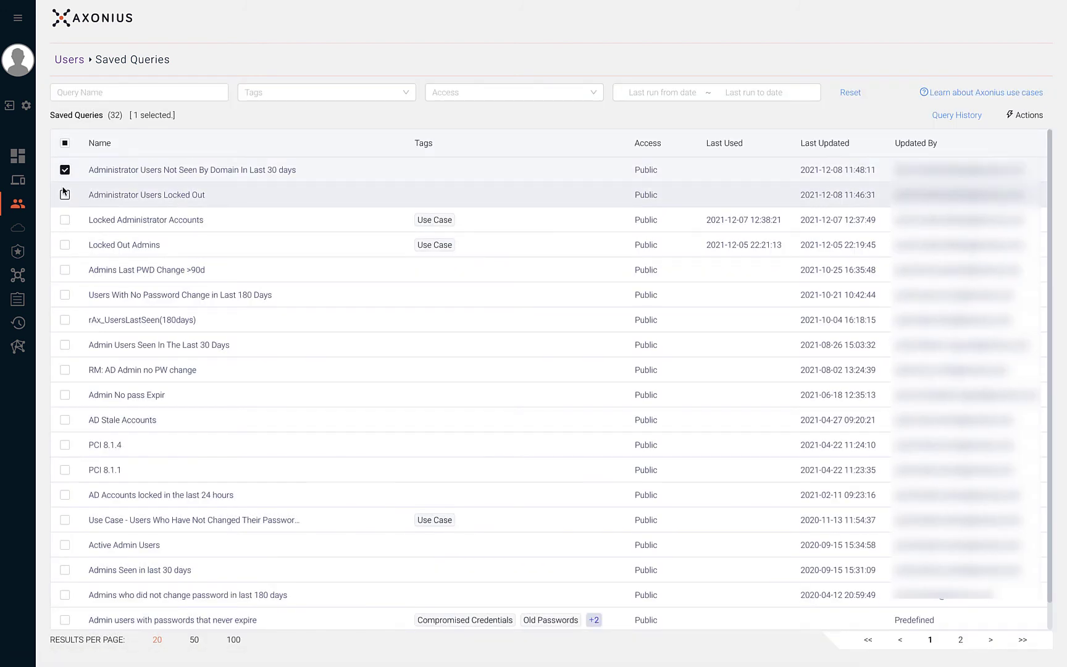
{"action": "left_click", "coordinate": [64, 192]}
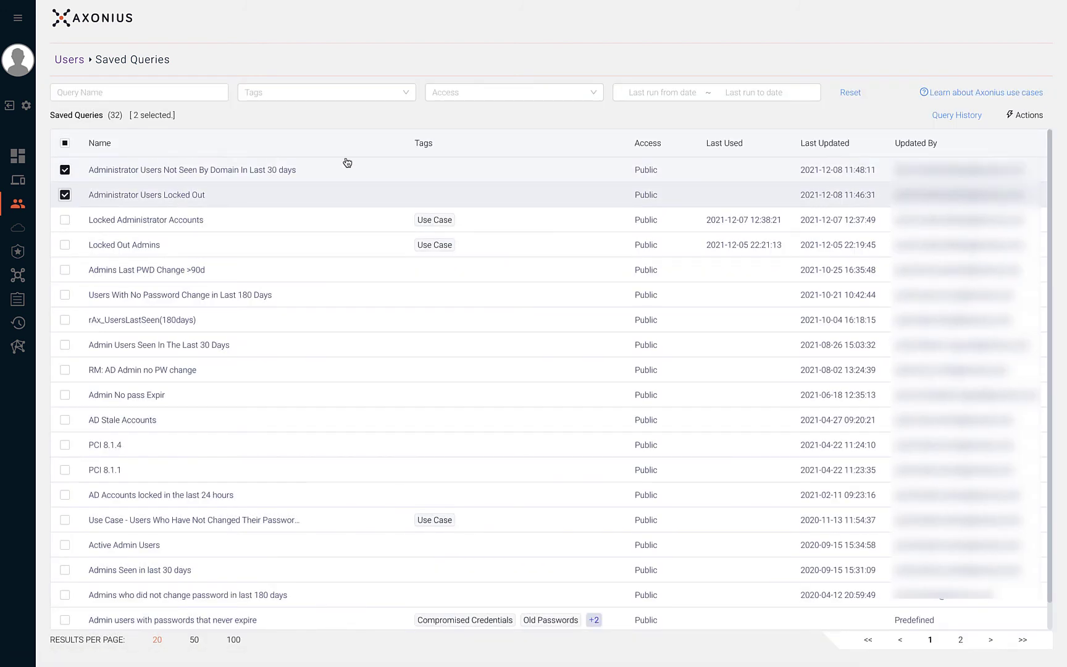
{"action": "left_click", "coordinate": [1030, 116]}
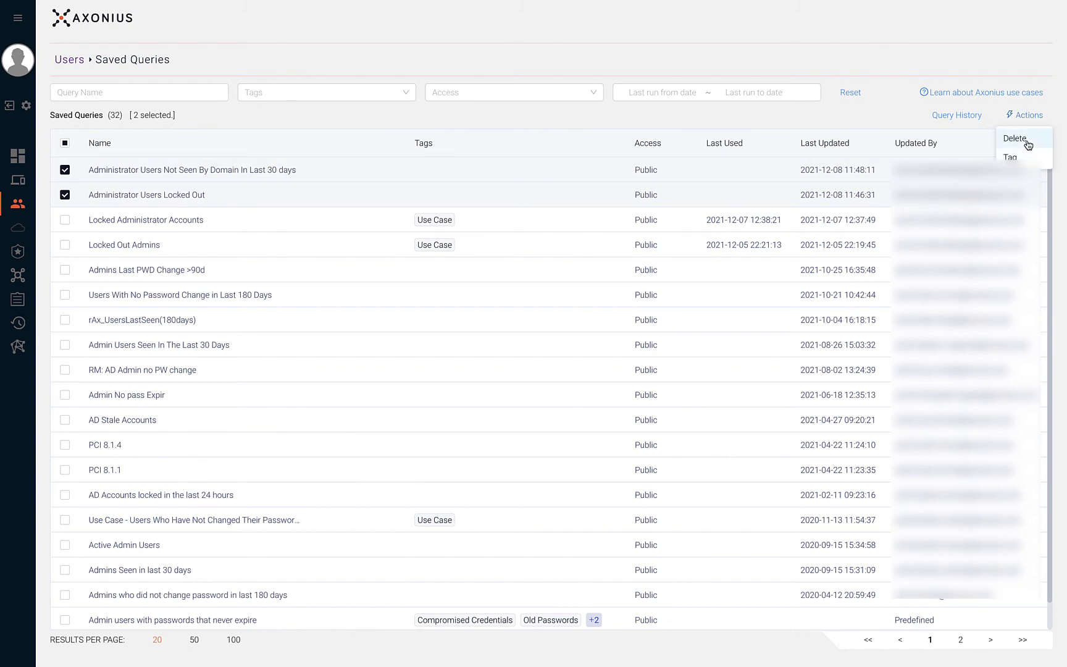
Step: Close the Actions menu and re-run the stale-admin query from a past Query History run
{"action": "left_click", "coordinate": [931, 117]}
{"action": "left_click", "coordinate": [934, 115]}
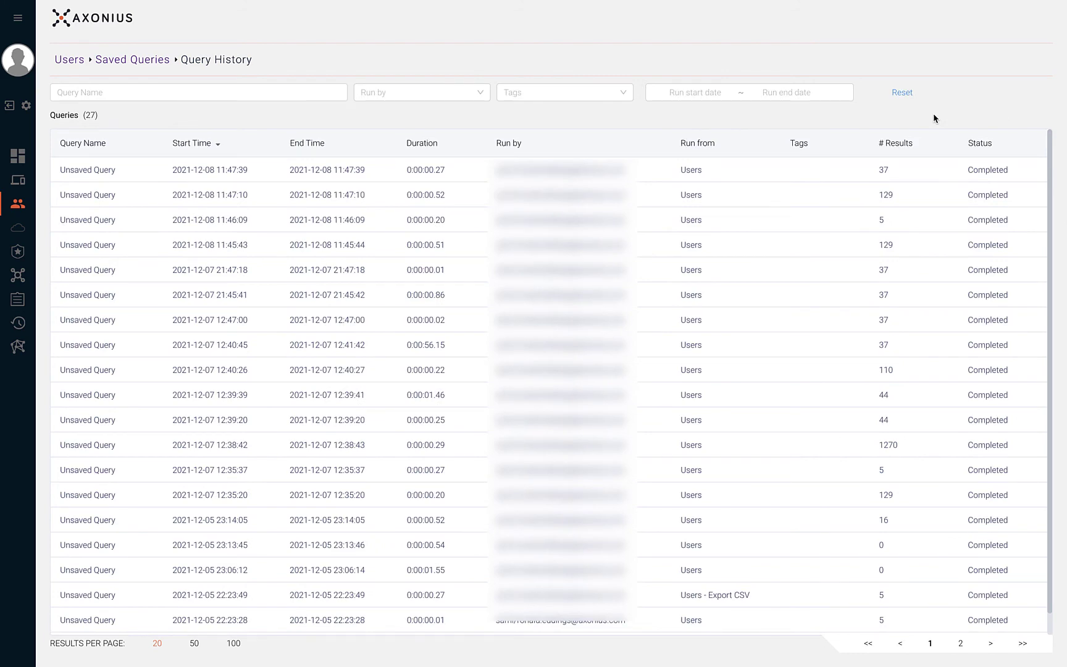
{"action": "left_click", "coordinate": [732, 195]}
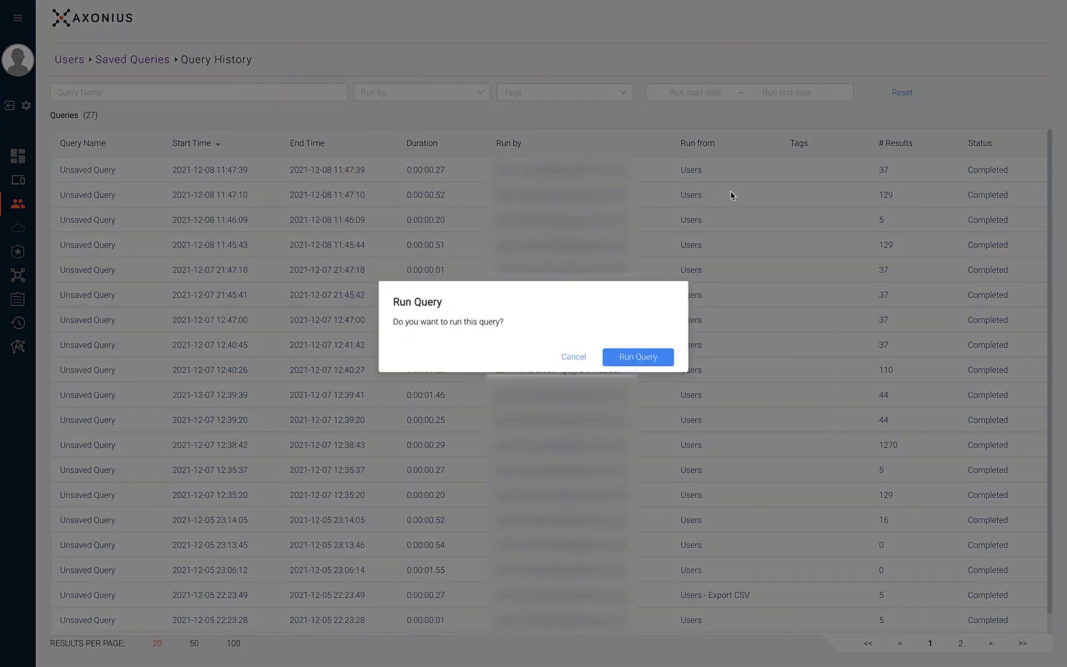
{"action": "left_click", "coordinate": [652, 356]}
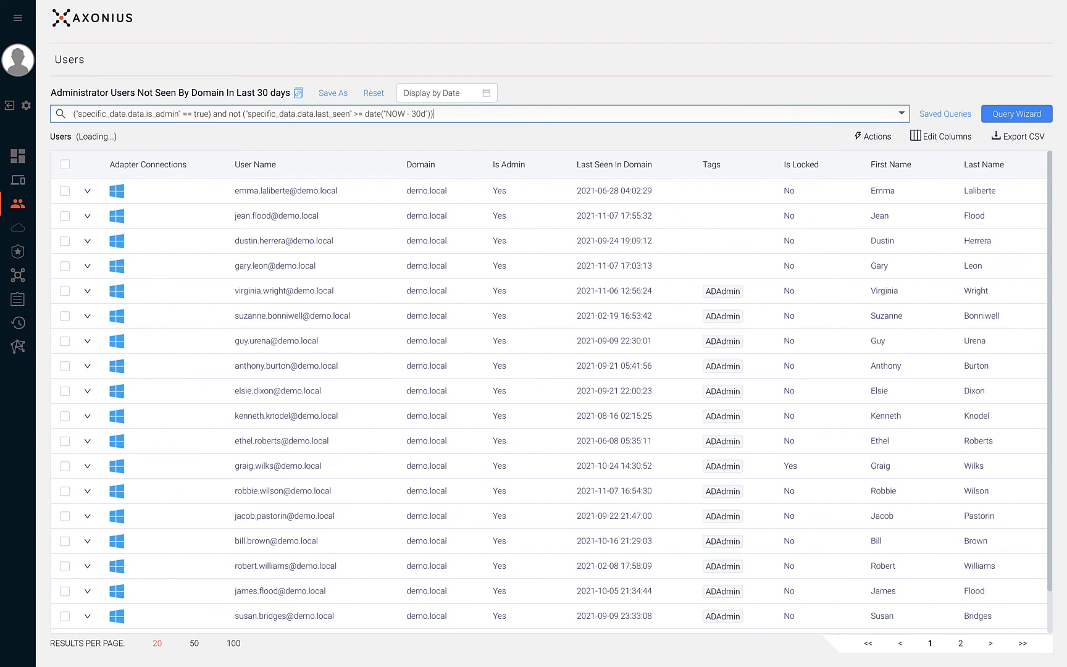
{"action": "left_click", "coordinate": [937, 135]}
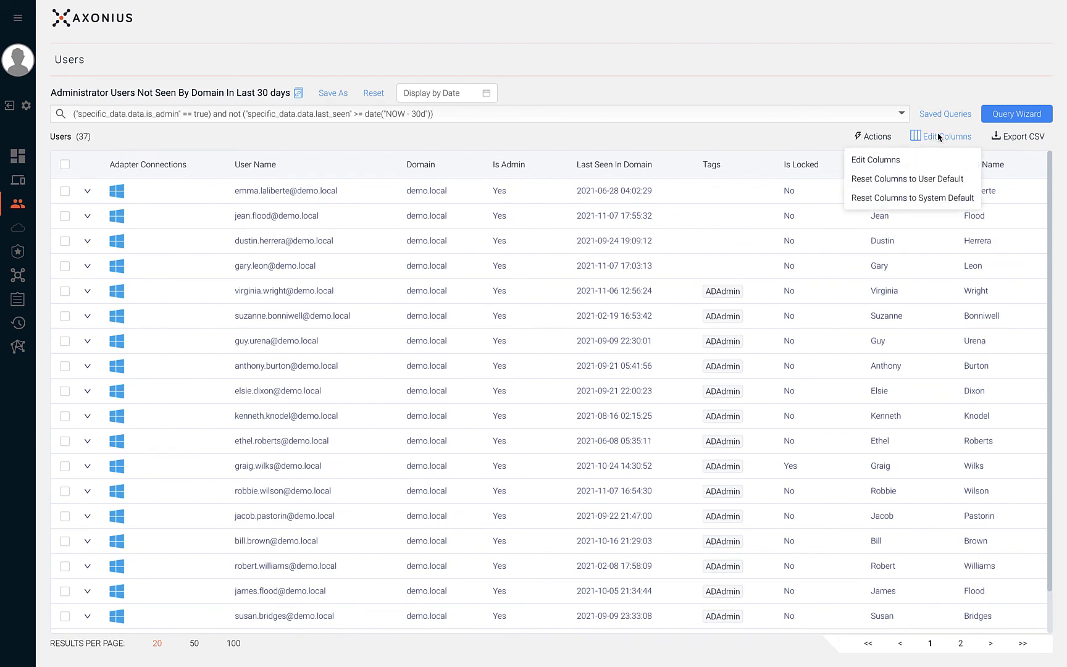
{"action": "left_click", "coordinate": [899, 160]}
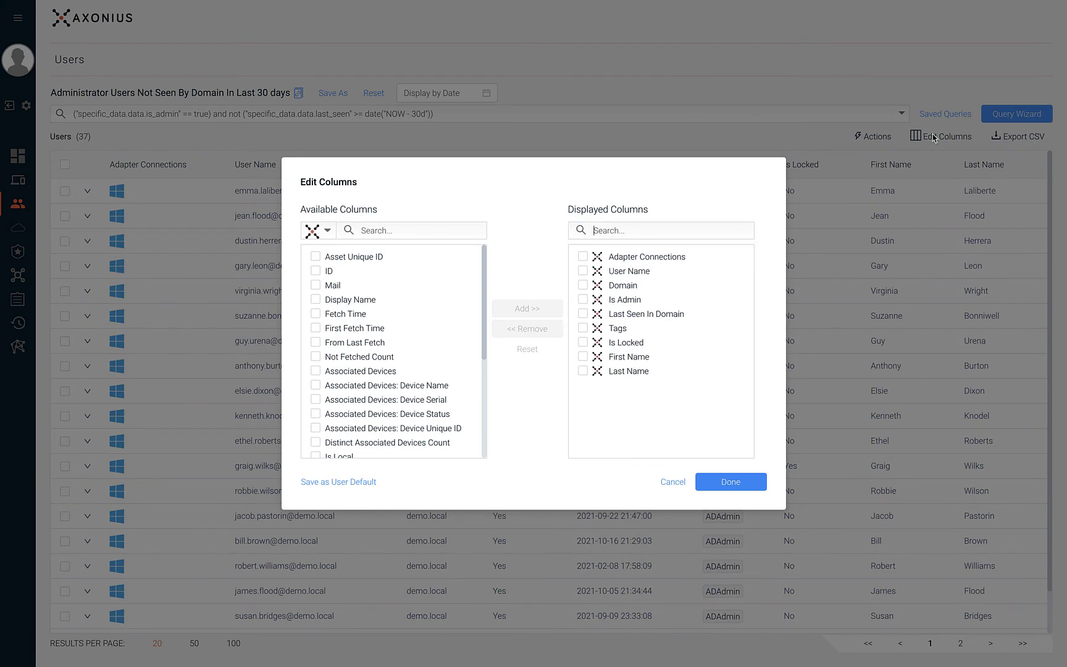
{"action": "left_click", "coordinate": [724, 143]}
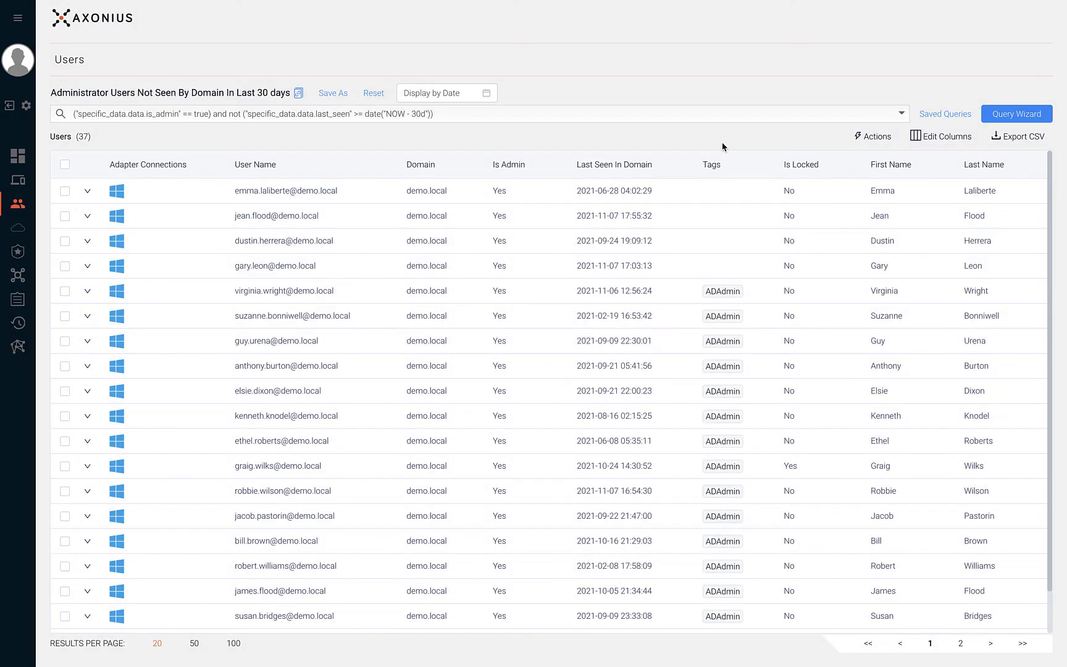
Step: Export the 37 stale-admin users to CSV with the default settings and file name
{"action": "left_click", "coordinate": [1013, 137]}
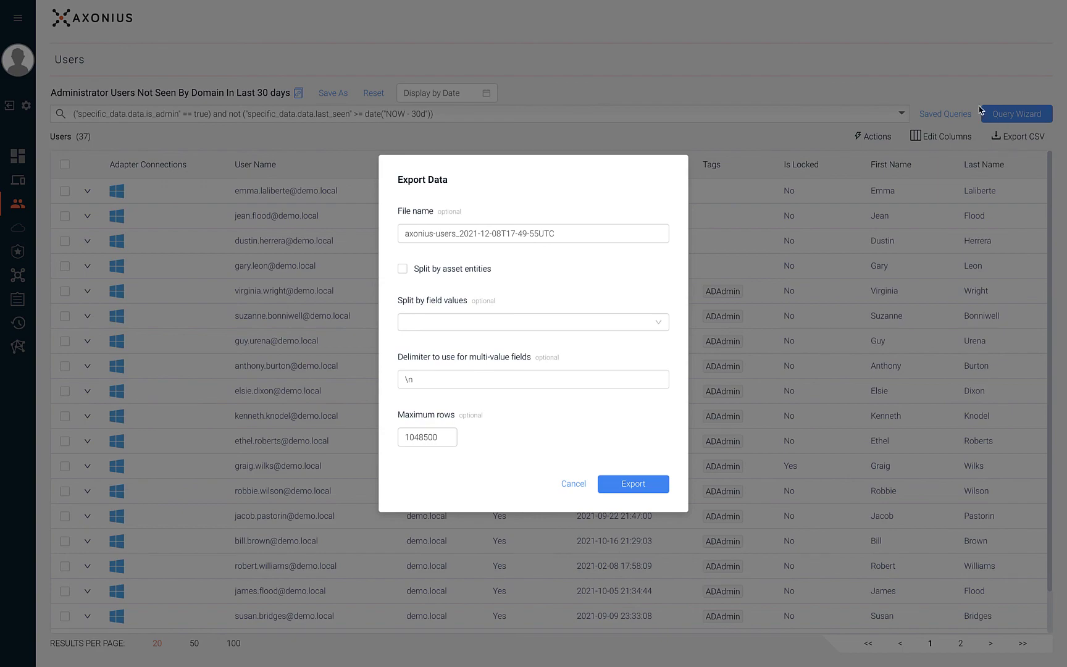
{"action": "left_click", "coordinate": [968, 97]}
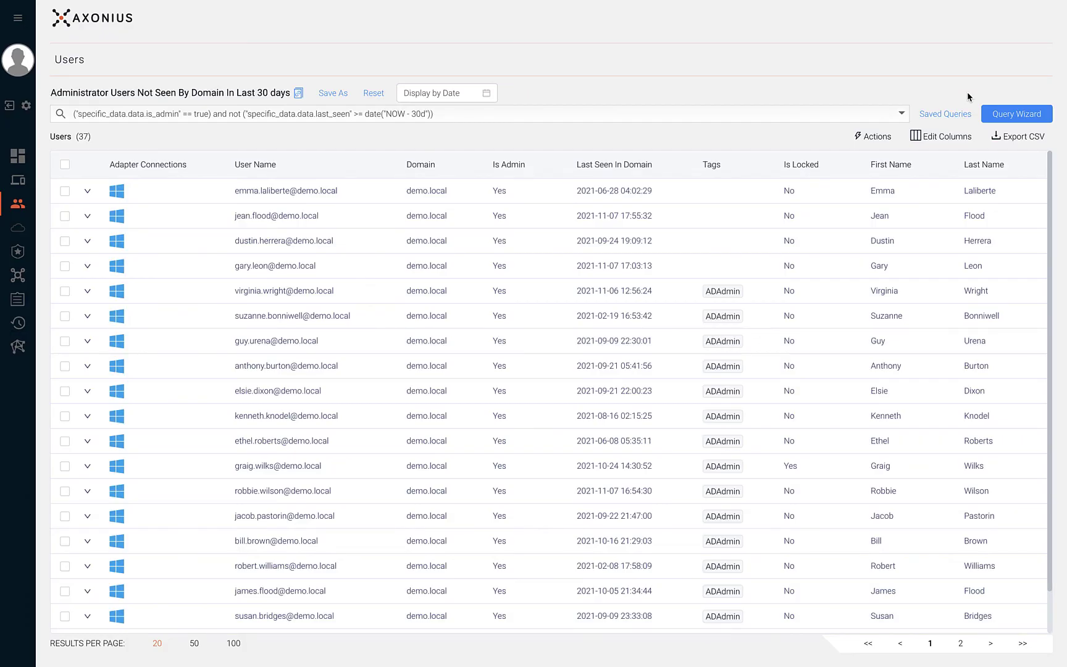
{"action": "mouse_move", "coordinate": [333, 191]}
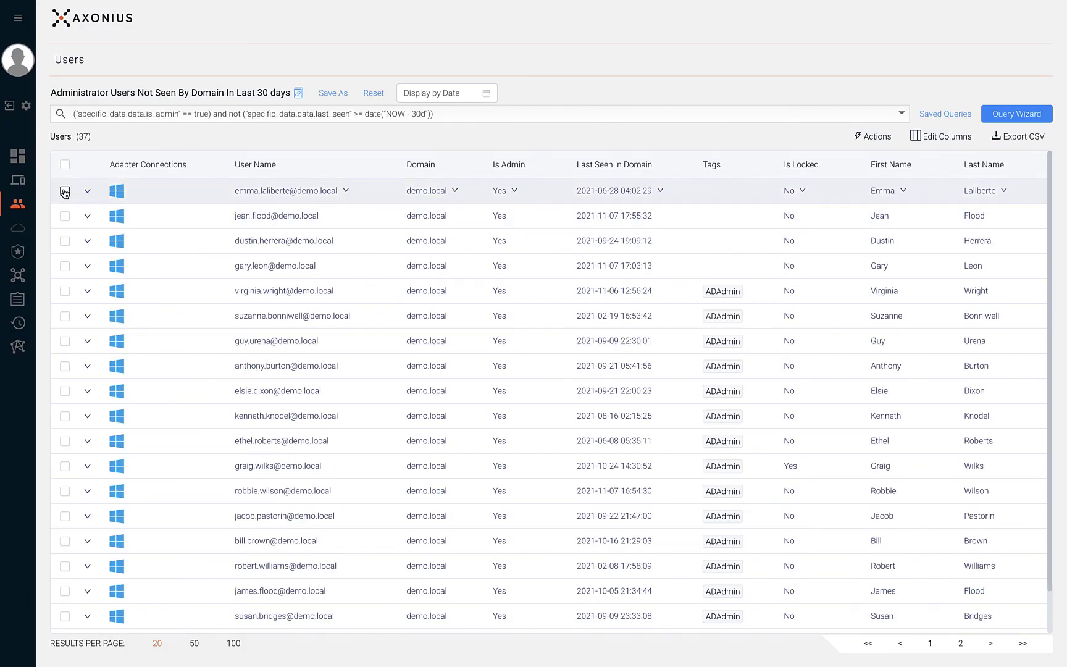
Step: Select the first two user rows and show their bulk actions, such as tag, delete and enforce
{"action": "left_click", "coordinate": [63, 216]}
{"action": "left_click", "coordinate": [65, 191]}
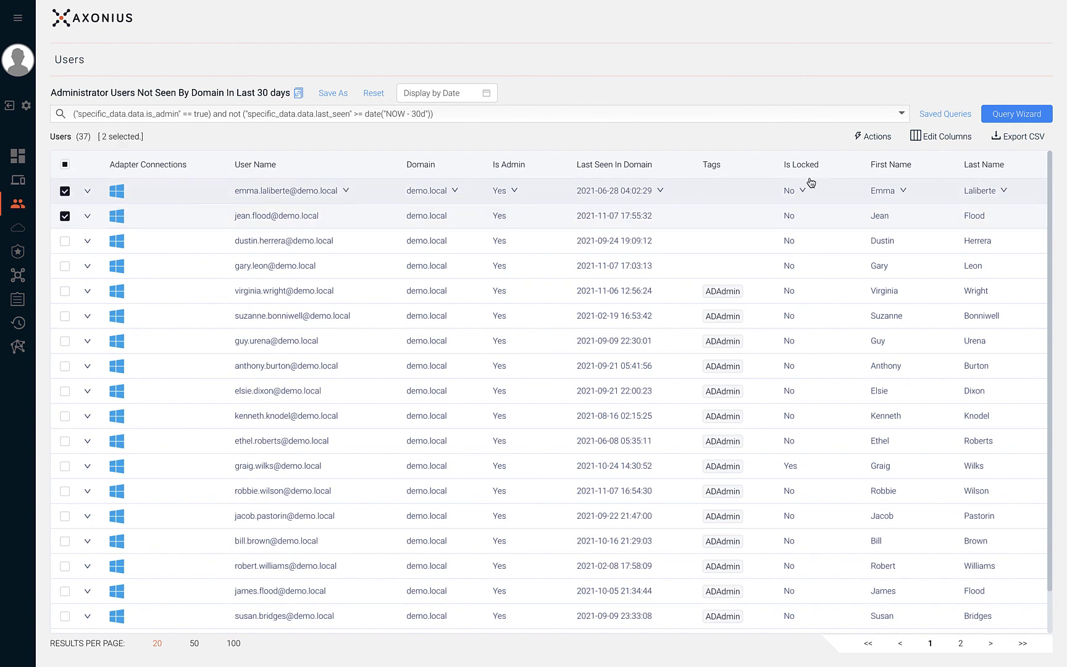
{"action": "left_click", "coordinate": [859, 137]}
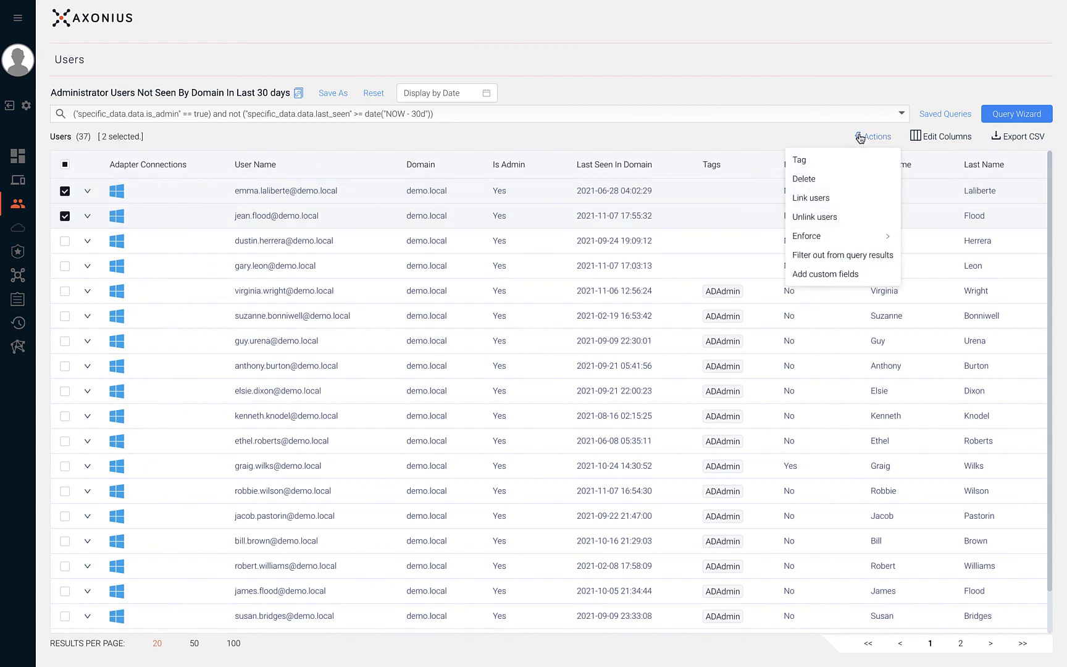